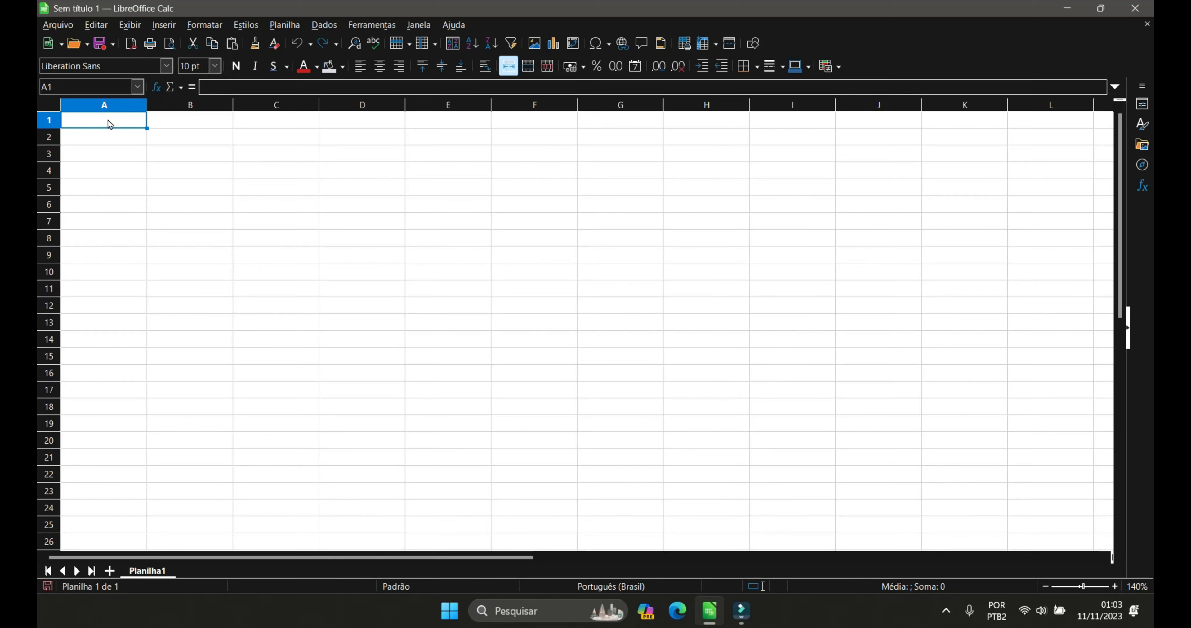
# Step: Enter the title "Lista" in A1 and merge and centre it across A1:D1
pyautogui.write('List')
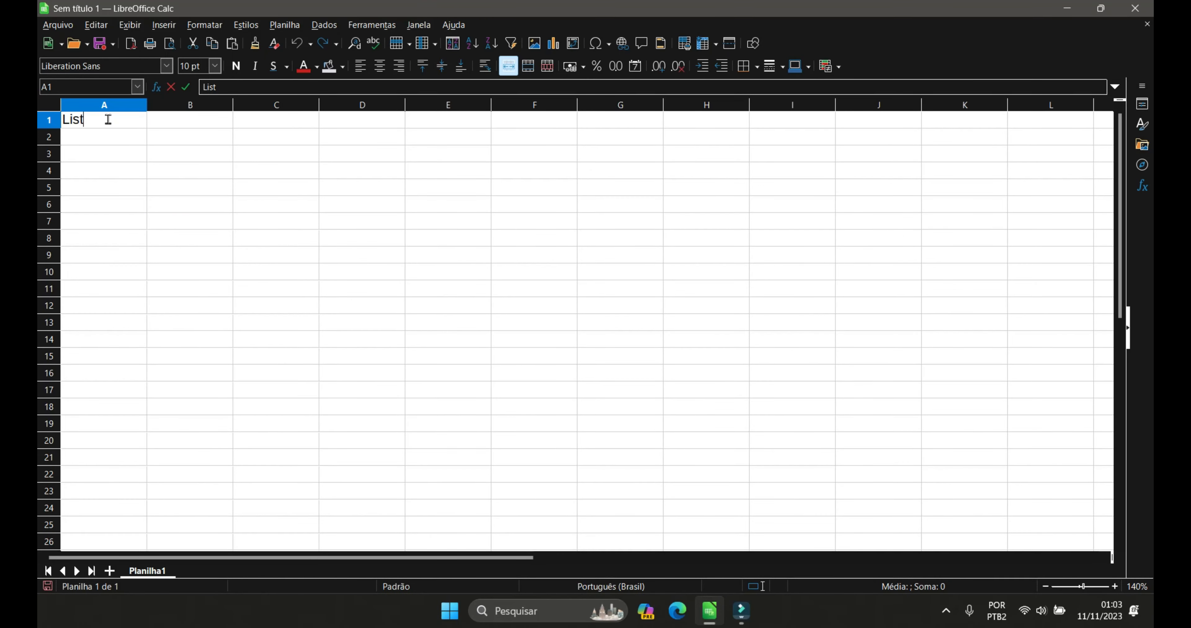
pyautogui.write('\\a')
pyautogui.click(95, 139)
pyautogui.click(91, 122)
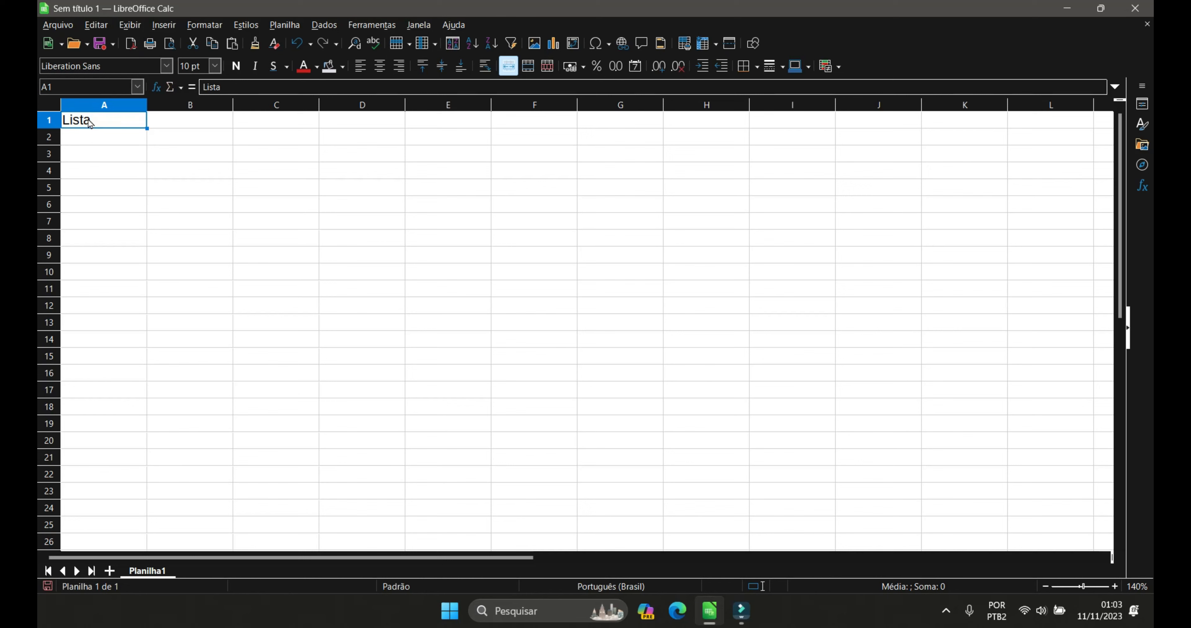
pyautogui.moveTo(90, 123); pyautogui.dragTo(261, 115)
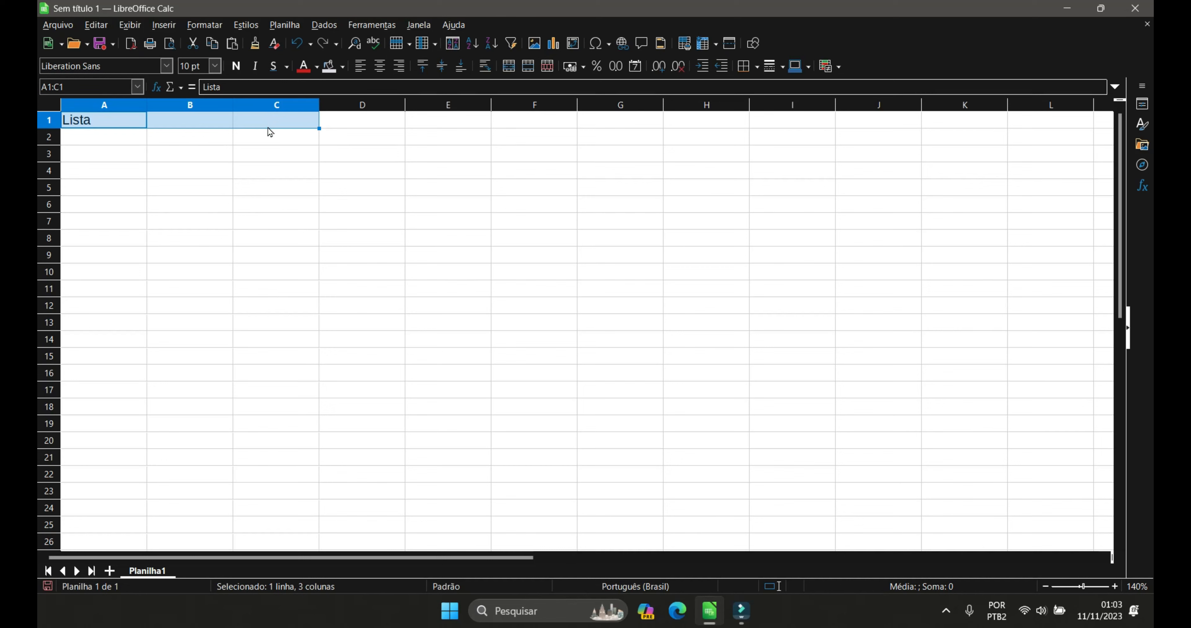
pyautogui.moveTo(274, 130); pyautogui.dragTo(343, 126)
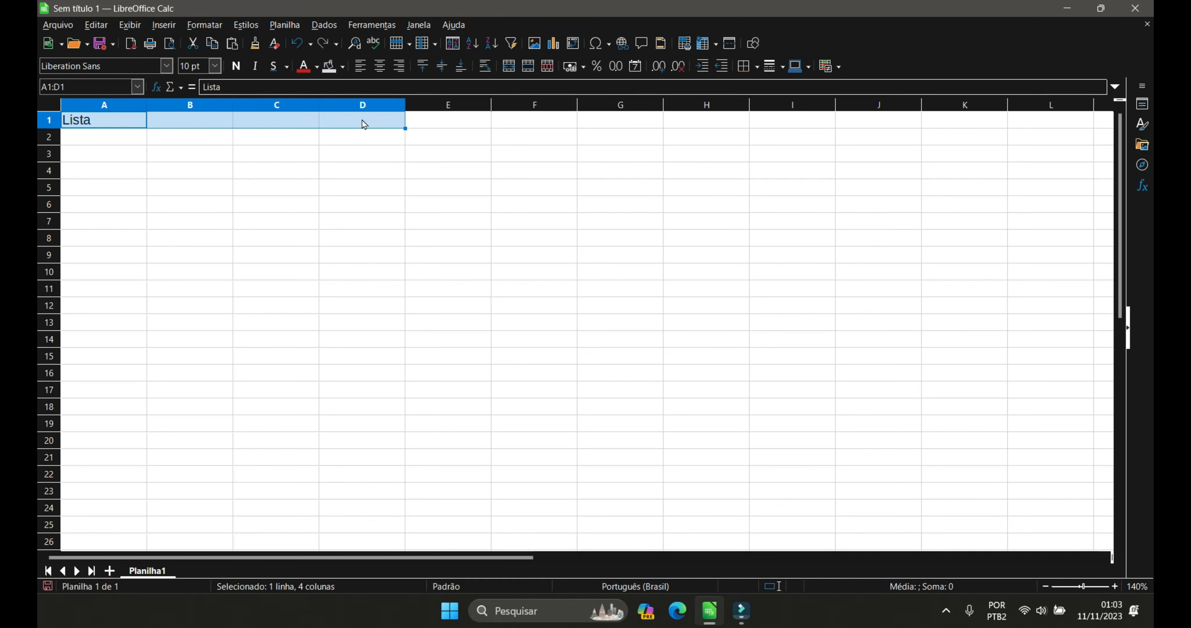
pyautogui.click(509, 67)
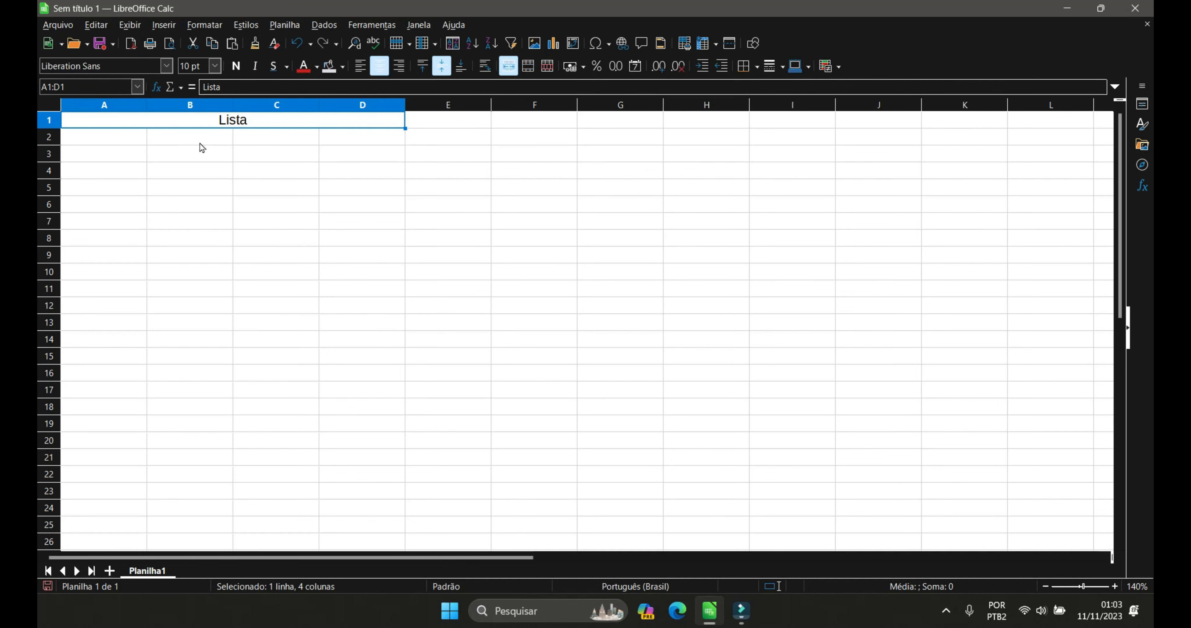
# Step: Enter the header "Produtos" in A2 and list Arroz, Leite, Feijão and Suco in A3:A6
pyautogui.click(123, 138)
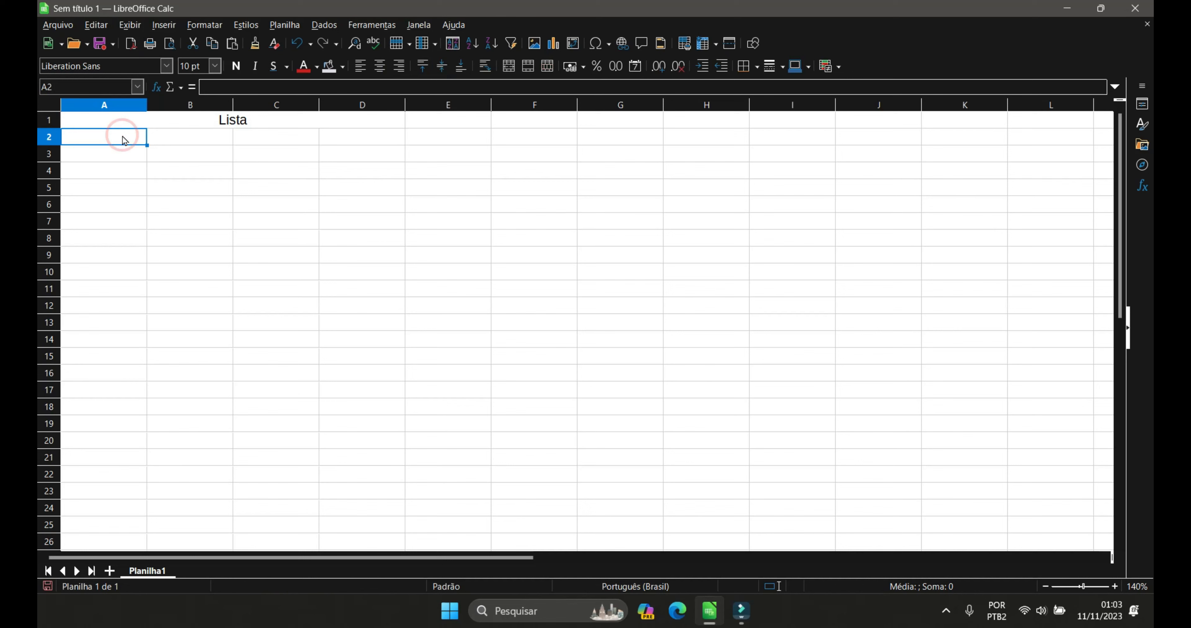
pyautogui.write('Produ')
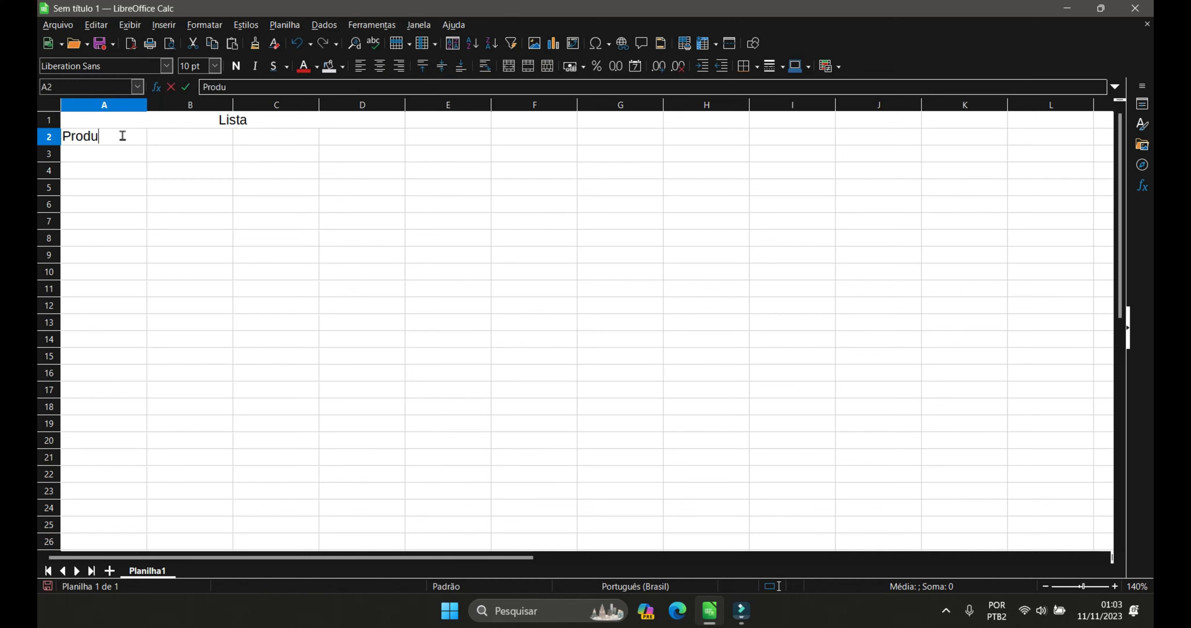
pyautogui.write('tos')
pyautogui.click(124, 157)
pyautogui.write('Arroz')
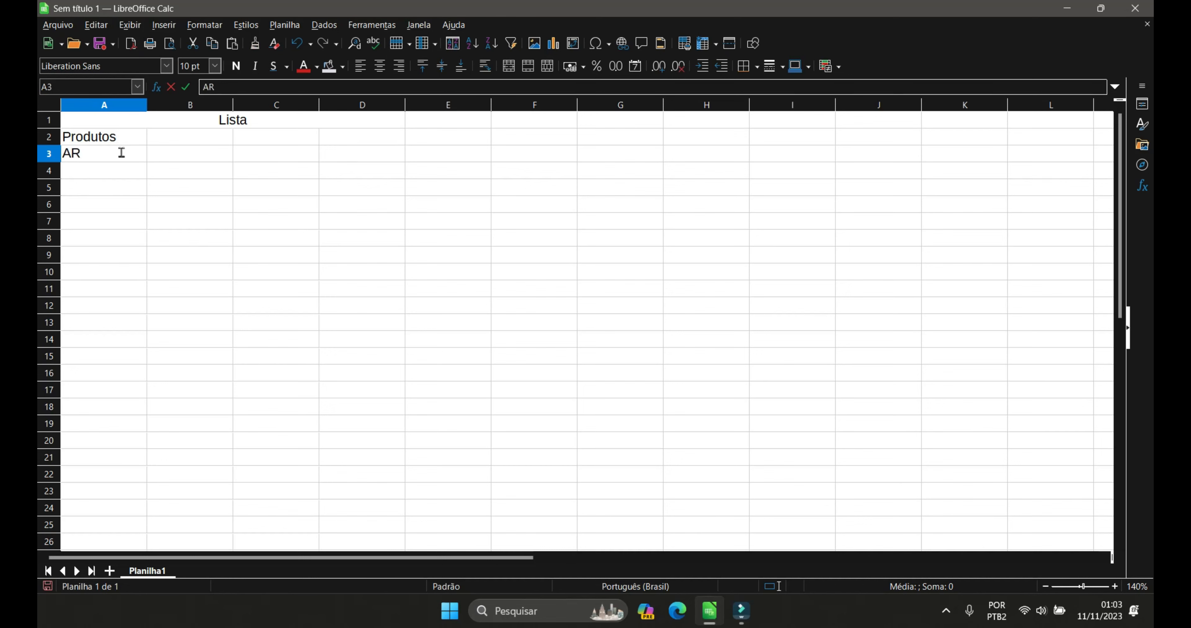
pyautogui.press('Return')
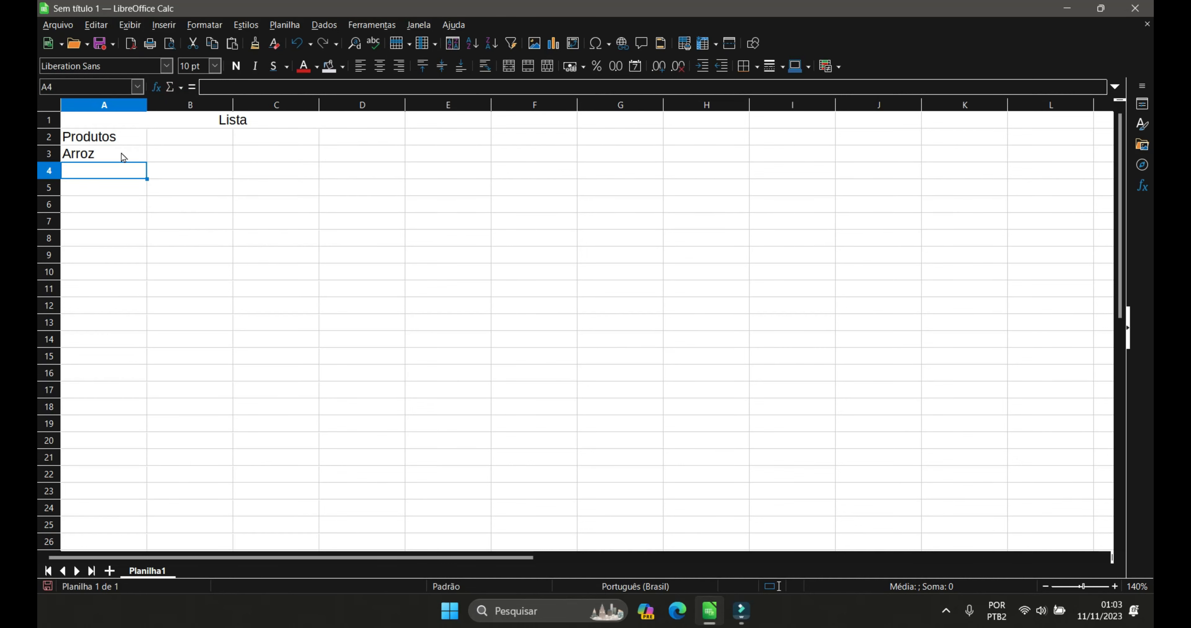
pyautogui.write('Leite')
pyautogui.press('Return')
pyautogui.write('Feijão')
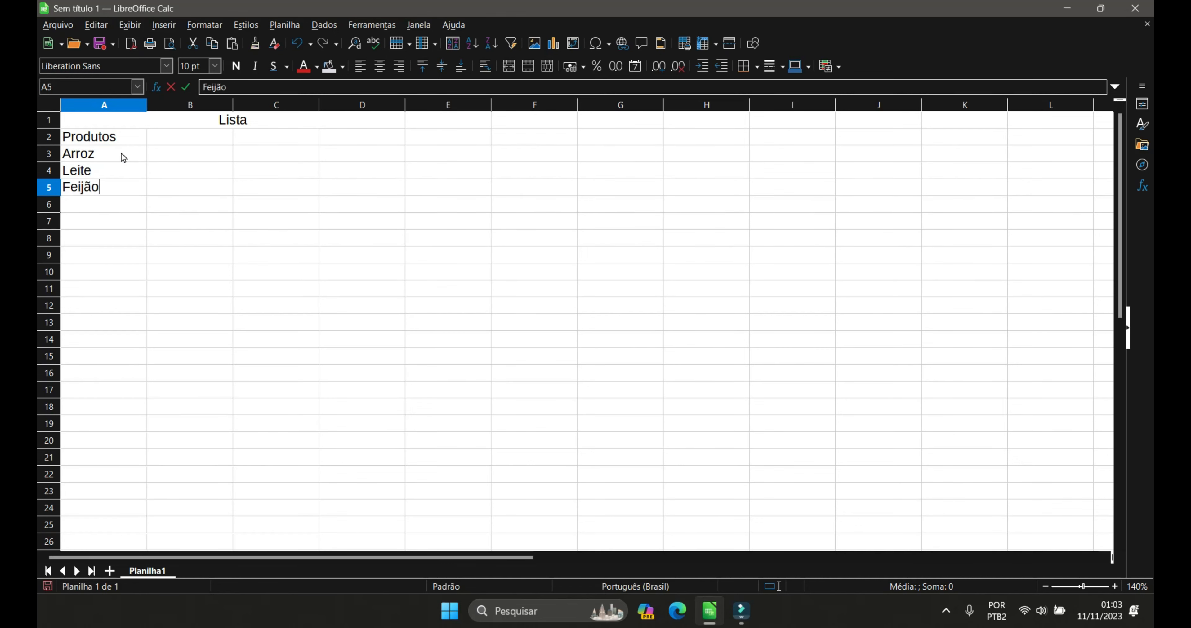
pyautogui.press('Return')
pyautogui.write('Suco')
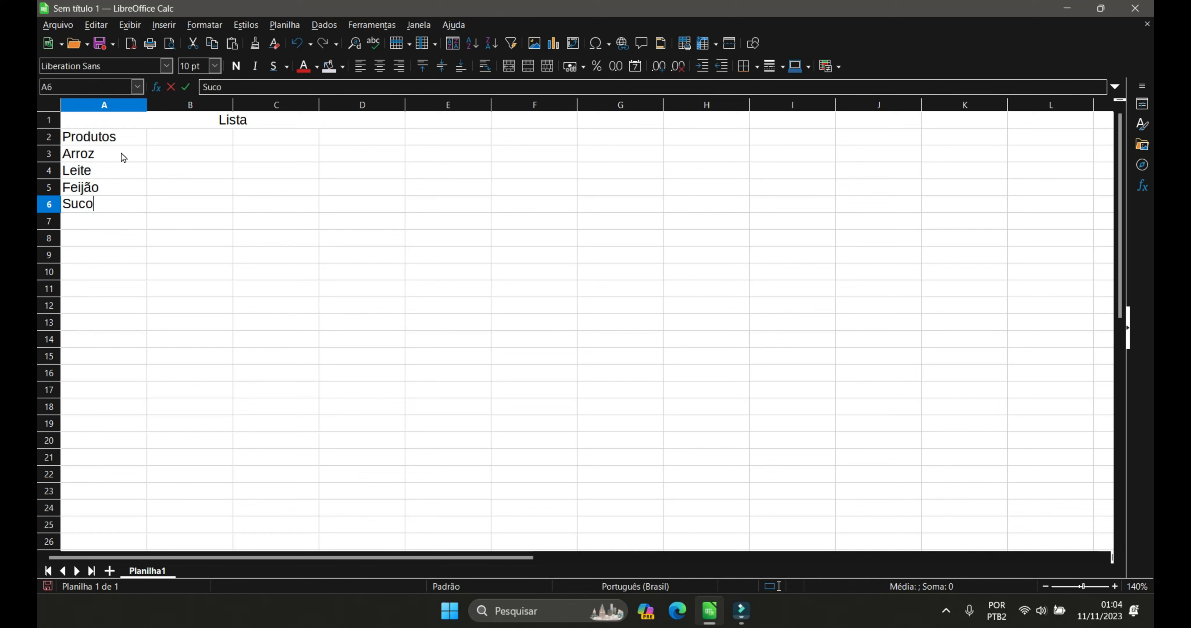
# Step: Enter the header "Quantidade" in B2 and the quantities 2, 5, 3 and 8 in B3:B6
pyautogui.click(190, 135)
pyautogui.write('Qu')
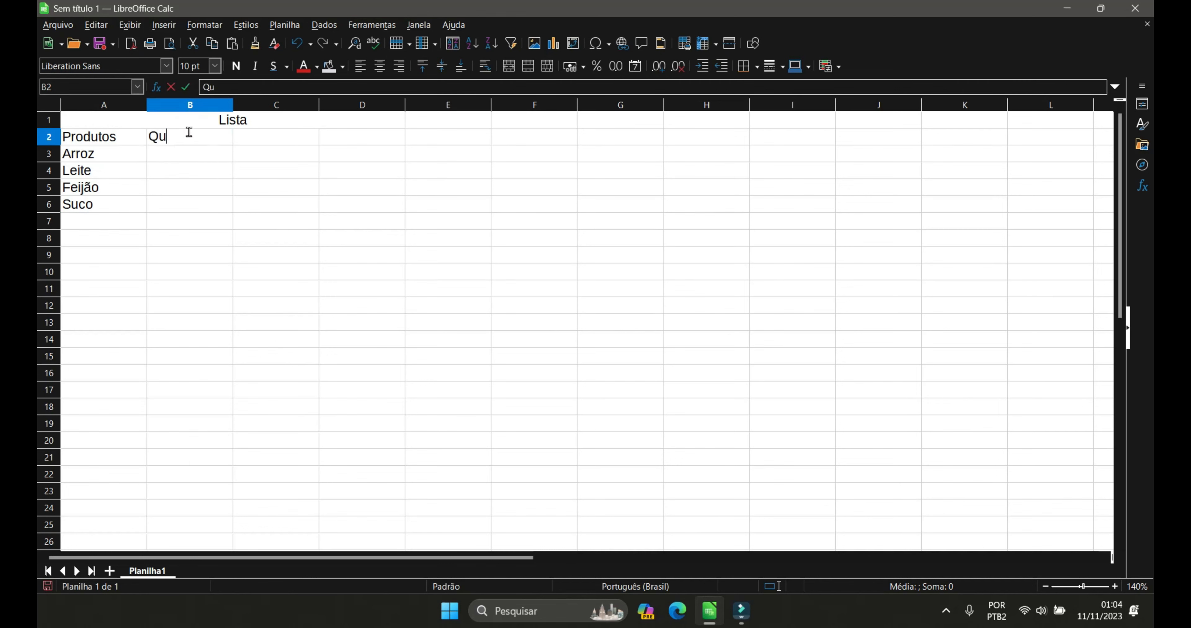
pyautogui.write('antidade')
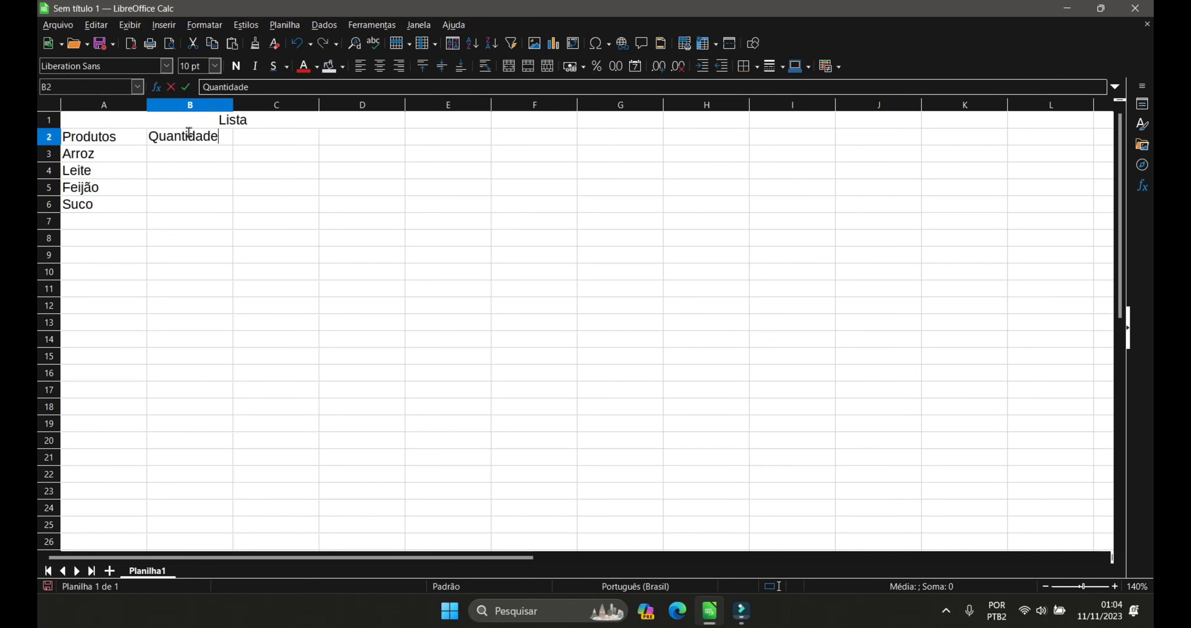
pyautogui.press('Return')
pyautogui.write('2')
pyautogui.press('Return')
pyautogui.write('5')
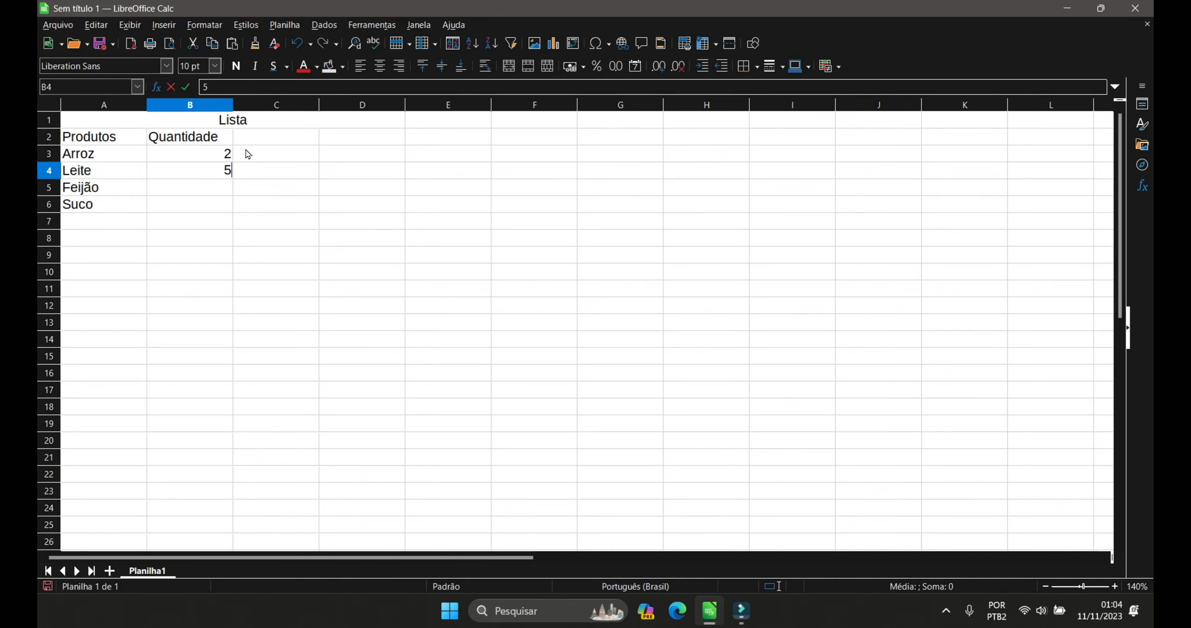
pyautogui.press('Return')
pyautogui.write('3')
pyautogui.press('Return')
pyautogui.write('8')
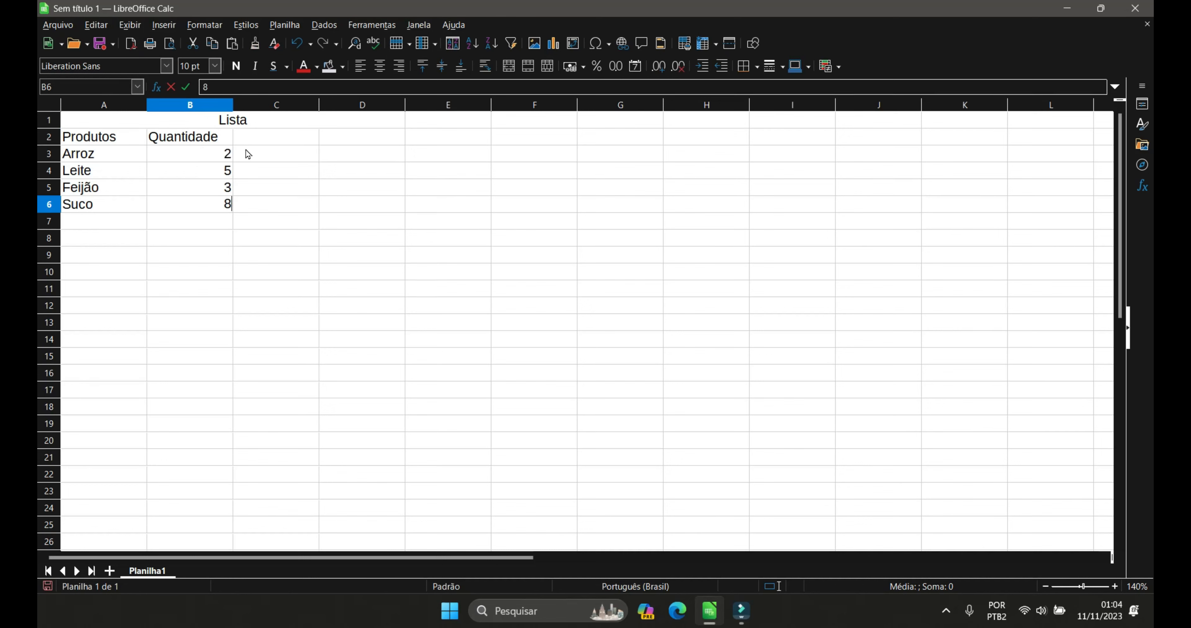
# Step: Enter the header "Valor" in C2 and format C3:C6 as currency with R$ Padrão
pyautogui.click(252, 140)
pyautogui.write('V')
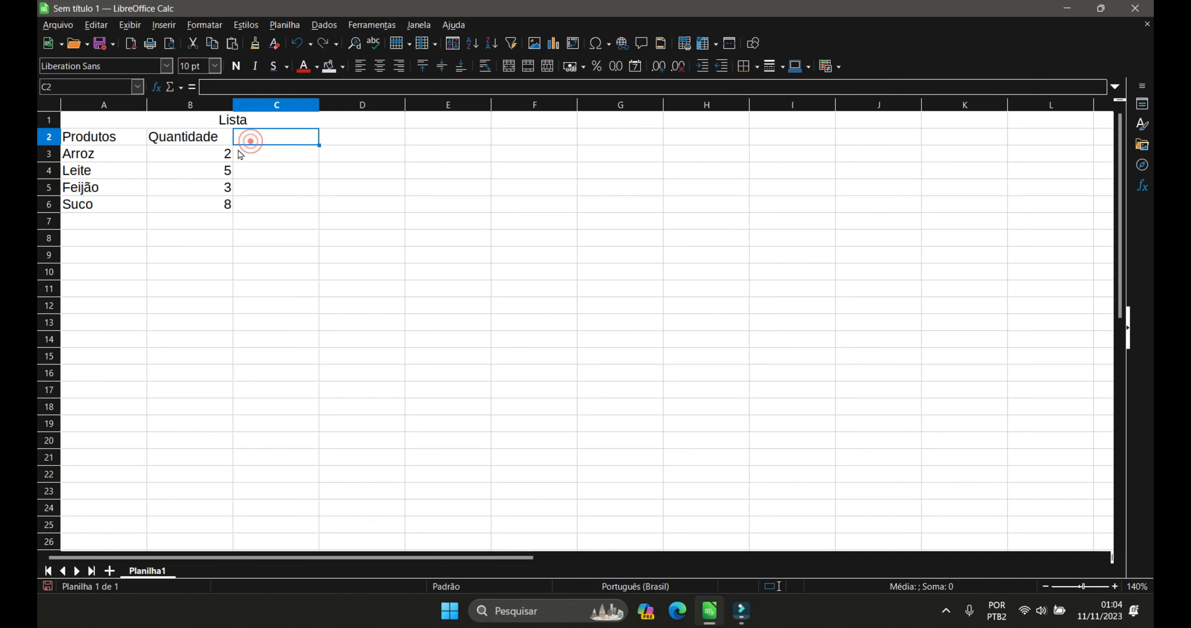
pyautogui.write('alor')
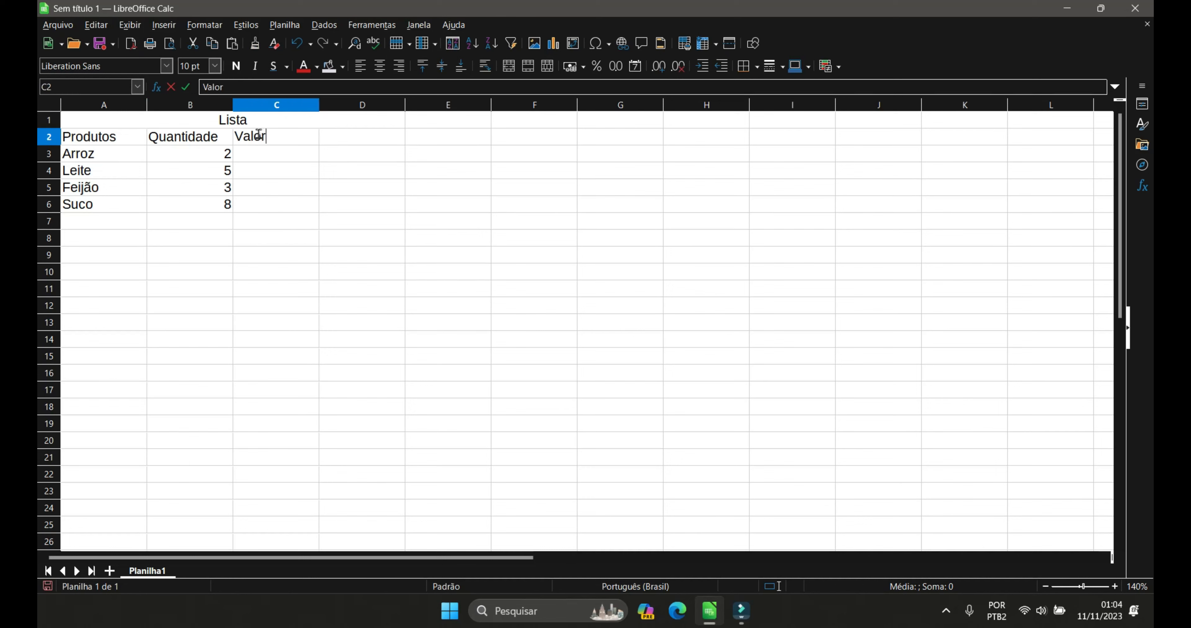
pyautogui.press('Return')
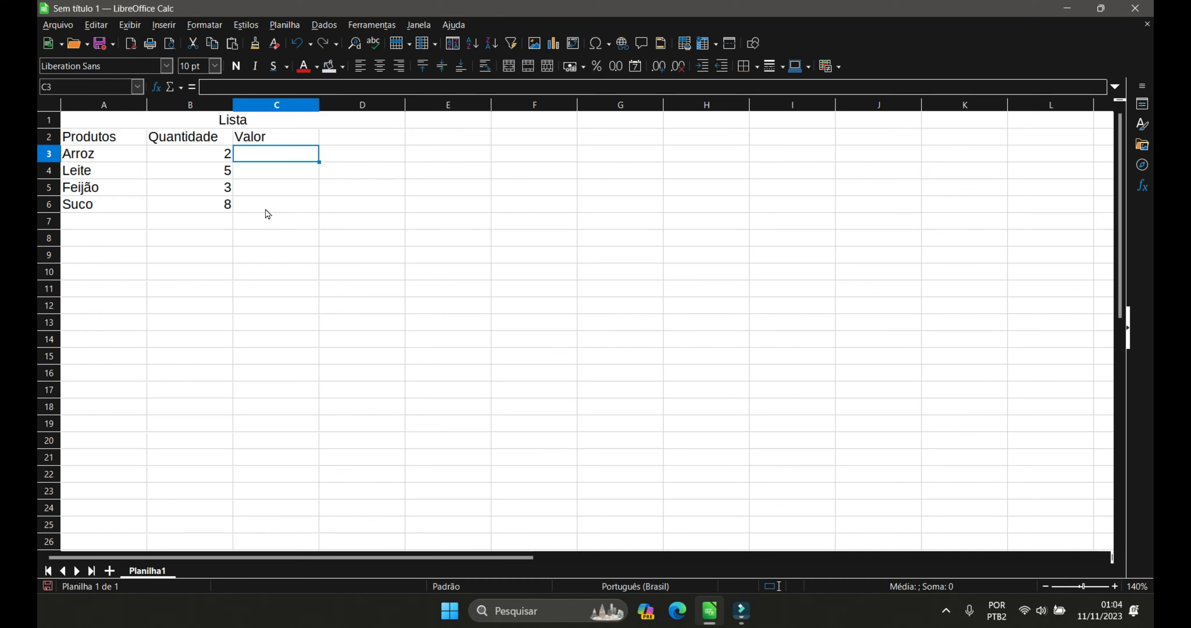
pyautogui.moveTo(272, 160); pyautogui.dragTo(281, 202)
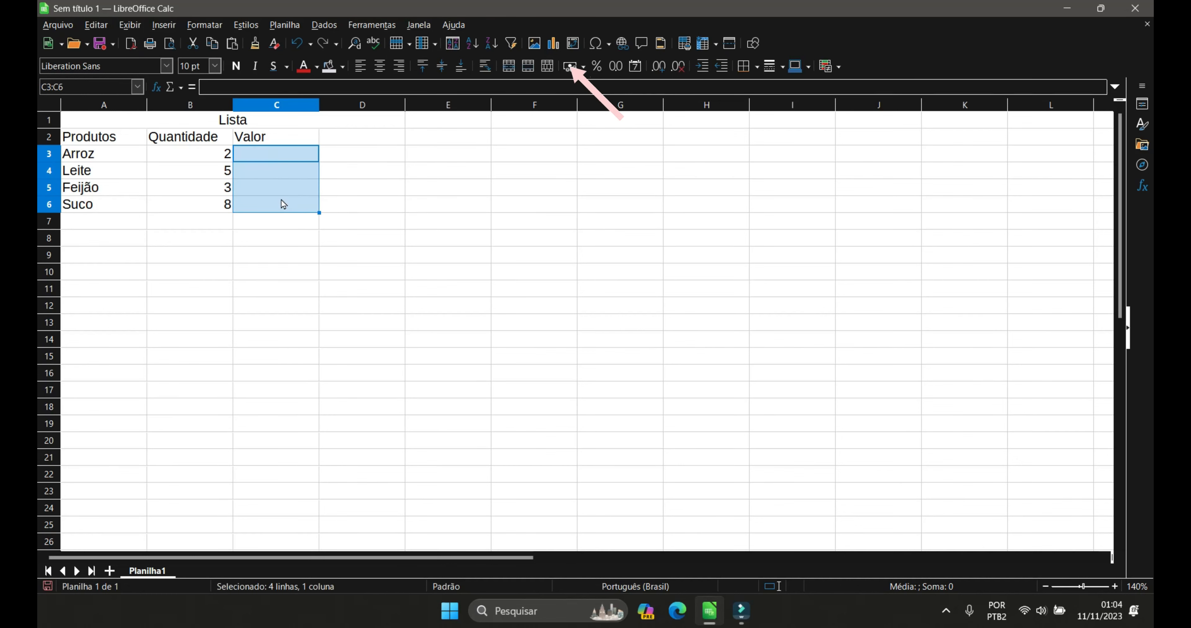
pyautogui.click(584, 69)
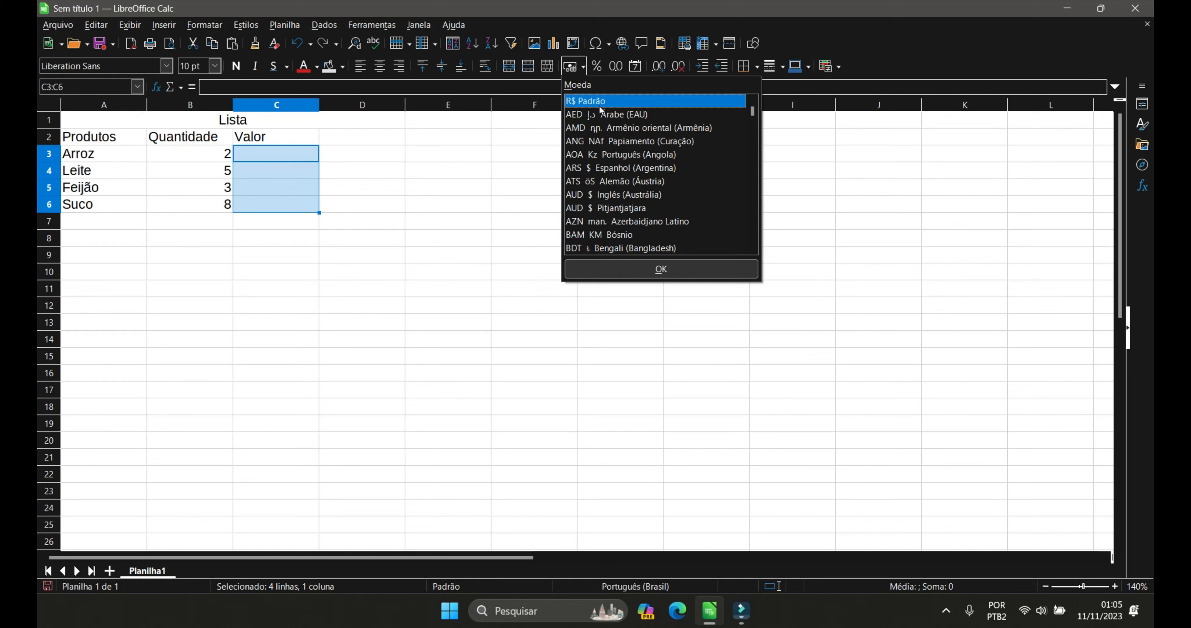
pyautogui.click(642, 264)
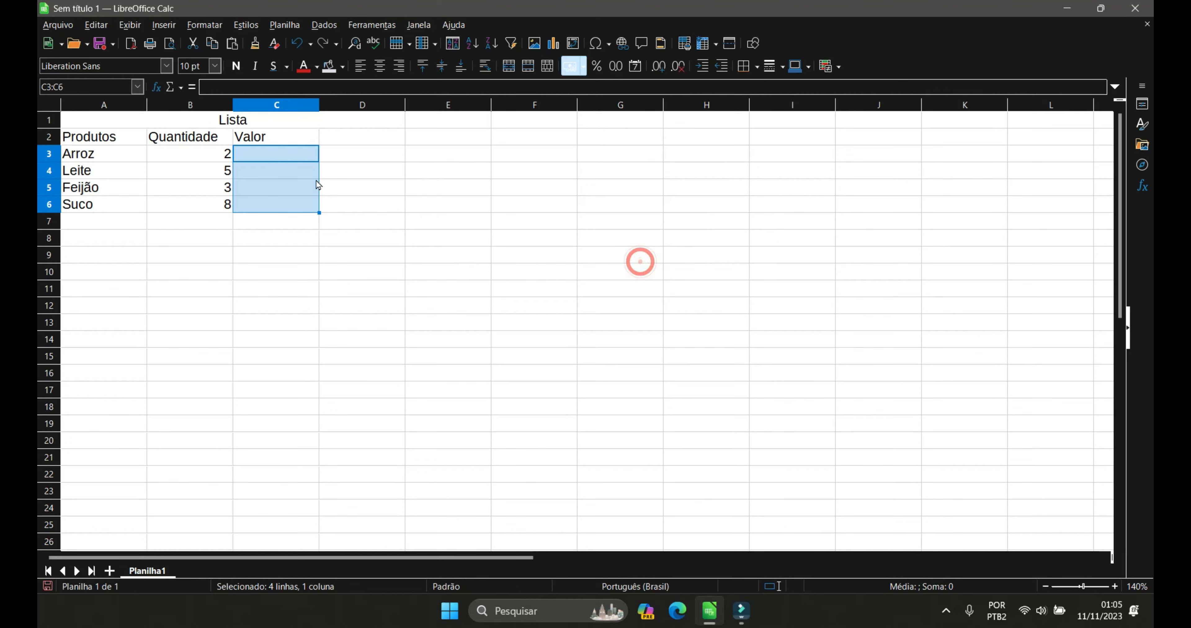
# Step: Enter the unit prices 12,50, 4,90, 6,69 and 2,99 in C3:C6
pyautogui.click(264, 151)
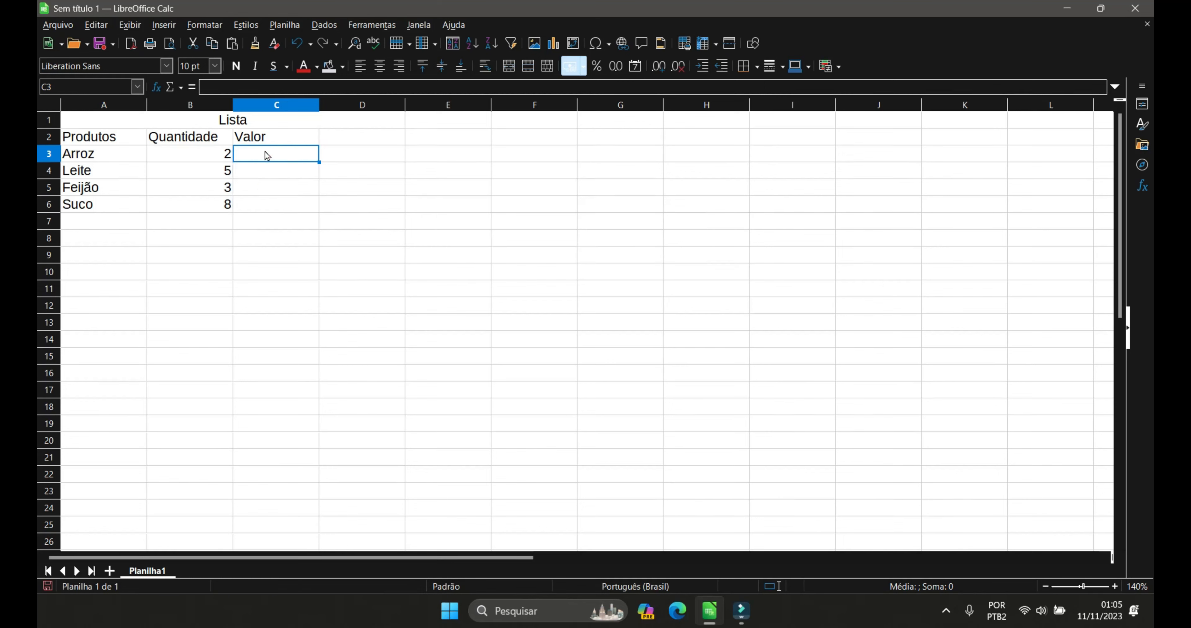
pyautogui.write('12')
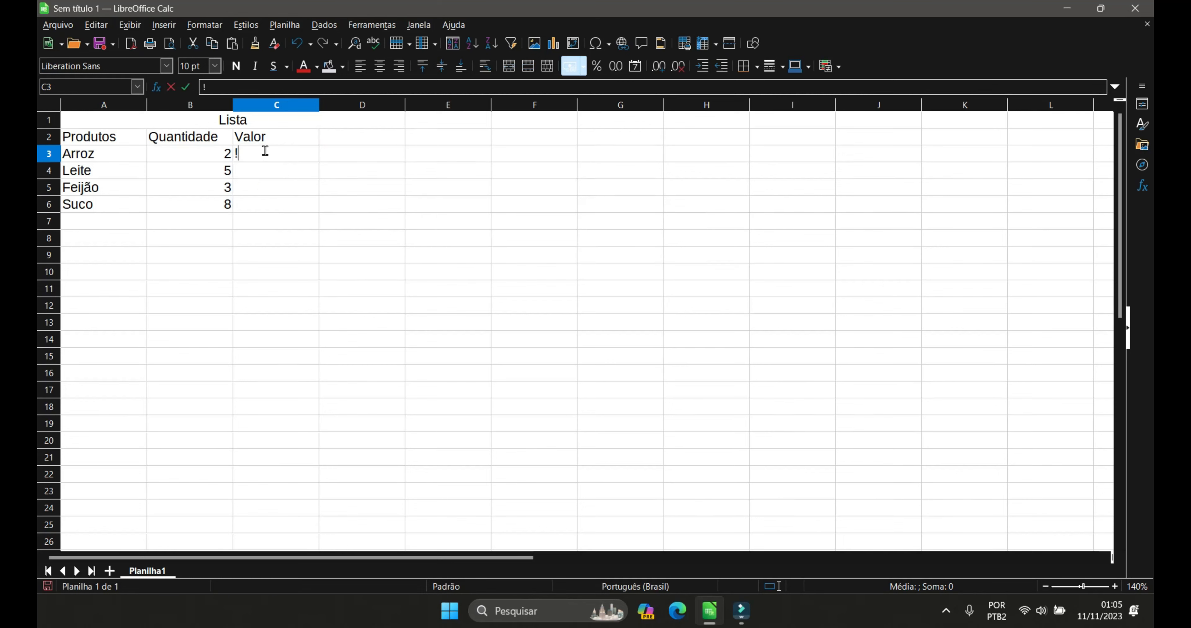
pyautogui.write(',50')
pyautogui.press('Return')
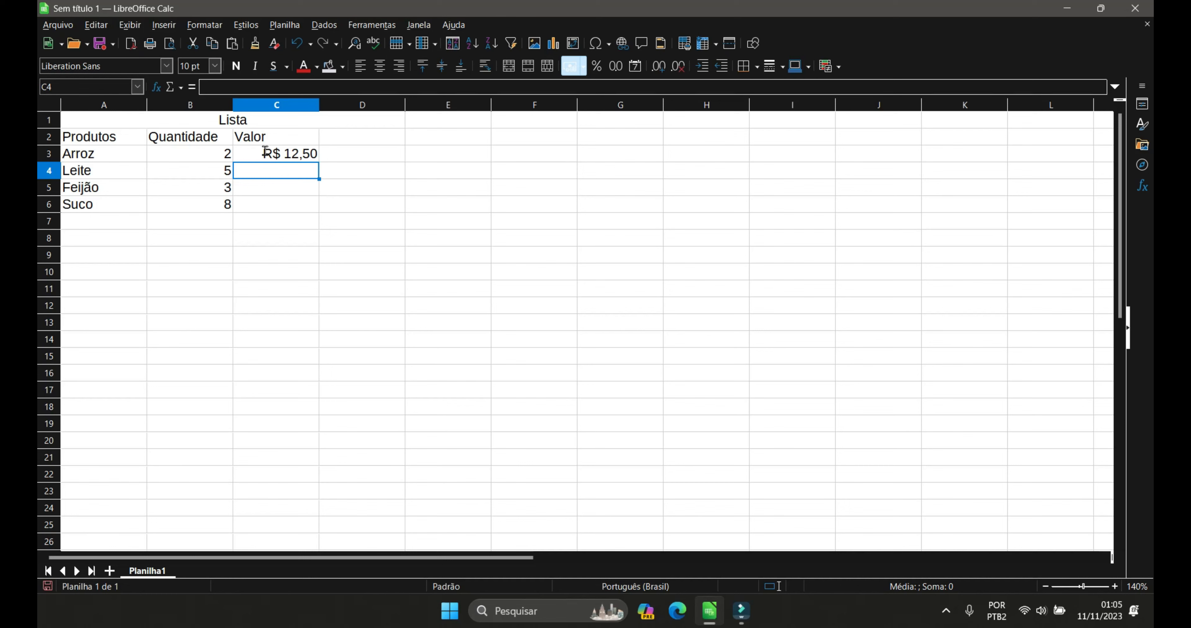
pyautogui.write('4,90')
pyautogui.press('Return')
pyautogui.write('6')
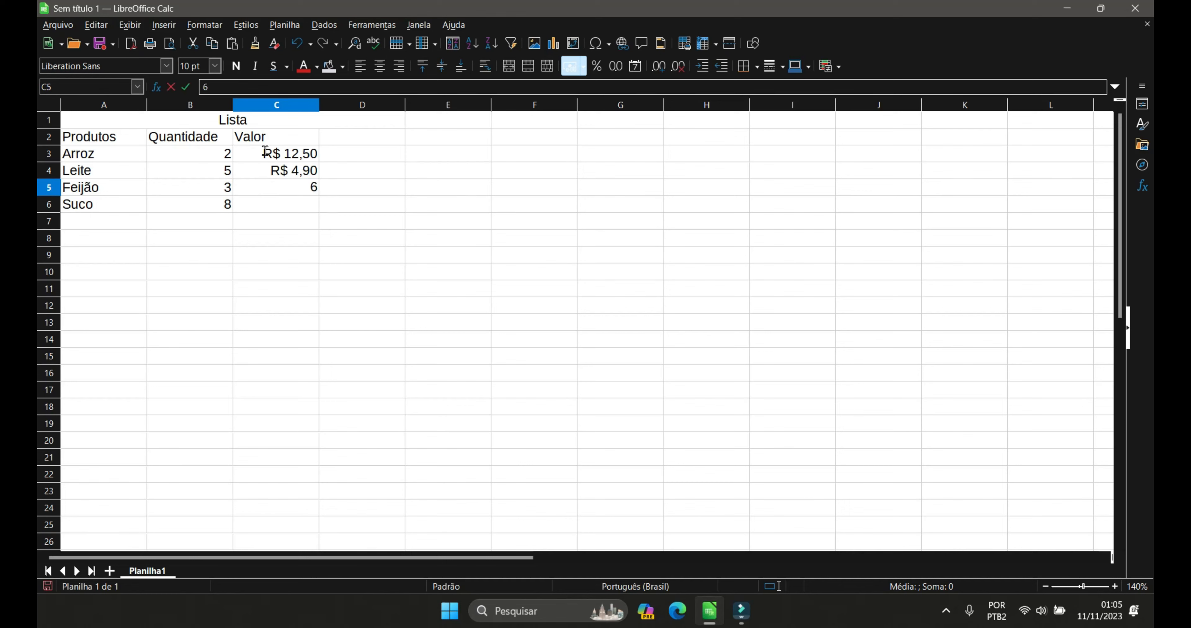
pyautogui.write(',69')
pyautogui.press('Return')
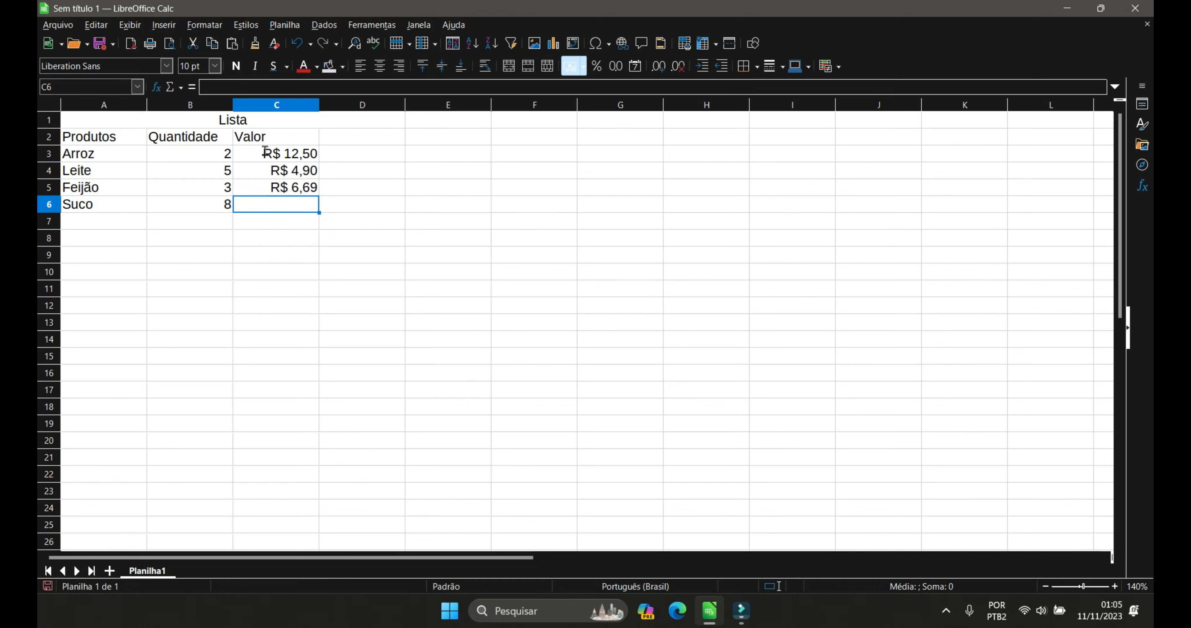
pyautogui.write('2,99')
pyautogui.press('Return')
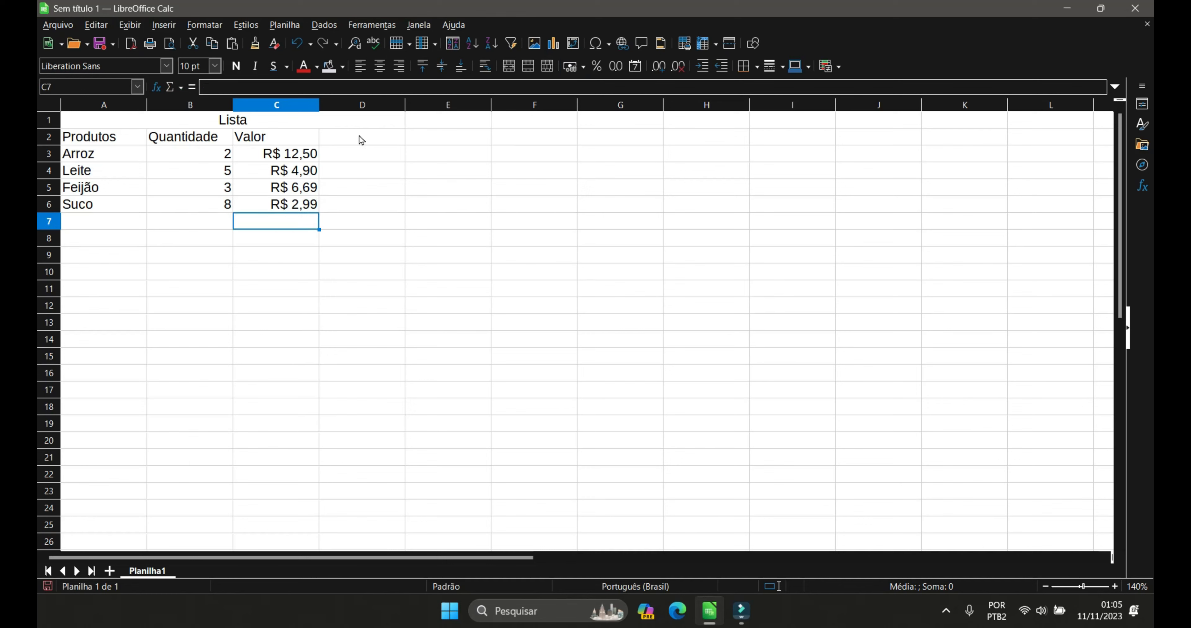
# Step: Enter the header "Total" in D2 and format D3:D6 as currency
pyautogui.click(344, 139)
pyautogui.write('T')
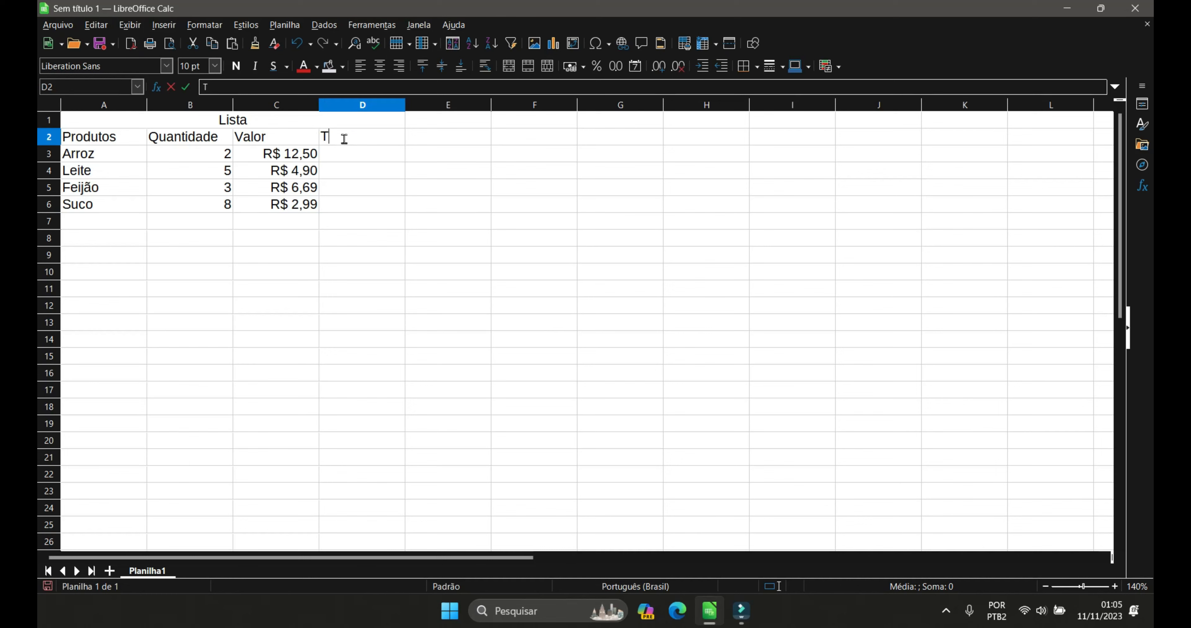
pyautogui.write('otal')
pyautogui.press('Tab')
pyautogui.moveTo(372, 153); pyautogui.dragTo(379, 210)
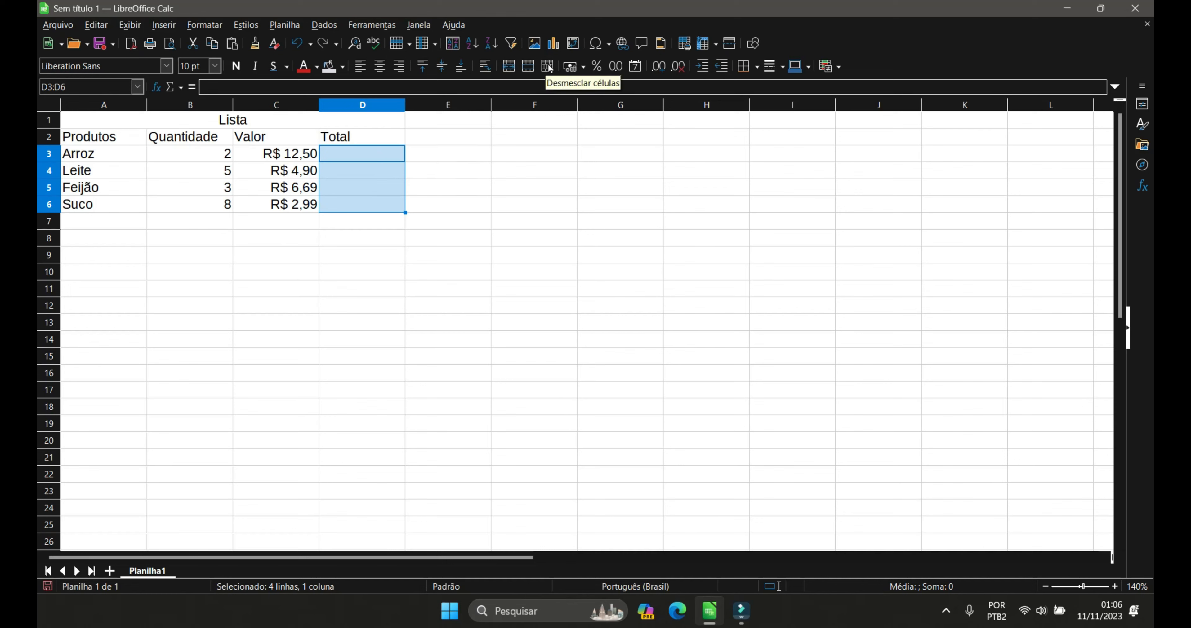
pyautogui.click(573, 69)
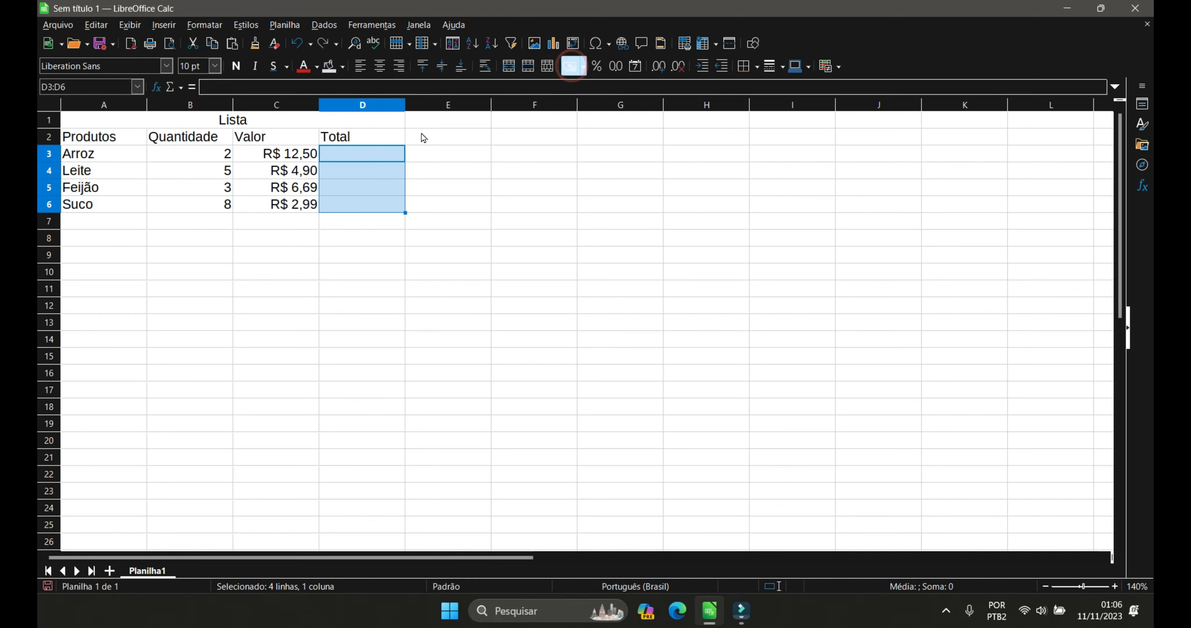
# Step: Start a MULT function in cell D3 with the function wizard, searching for "Mult"
pyautogui.click(376, 153)
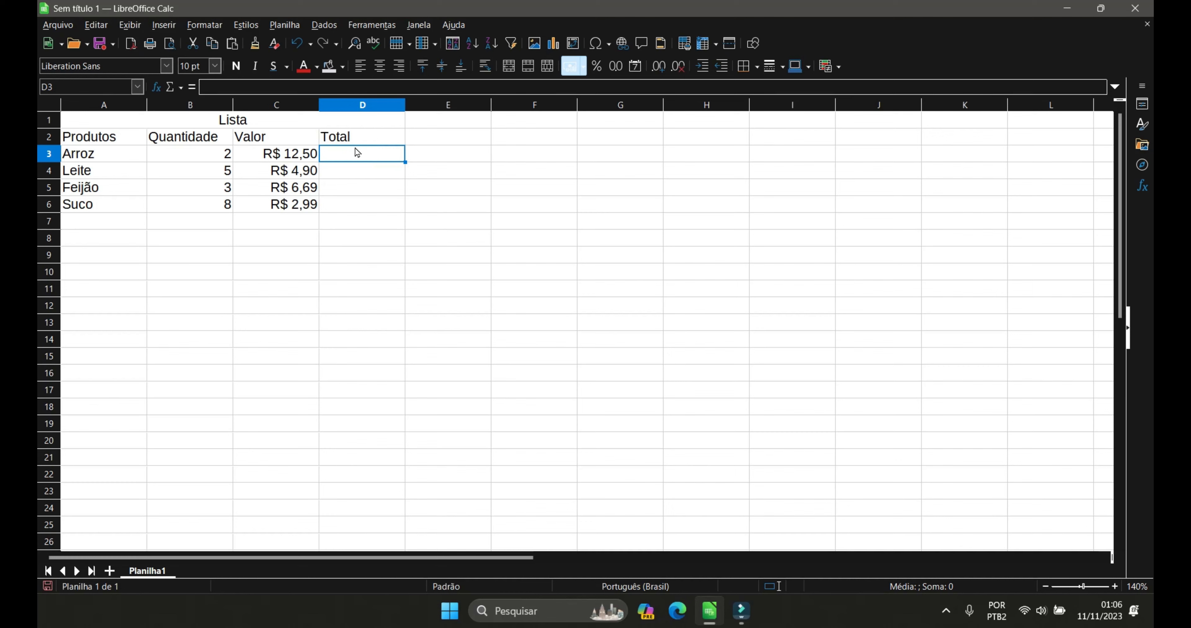
pyautogui.hotkey('ctrl', 'z')
pyautogui.click(377, 154)
pyautogui.click(333, 157)
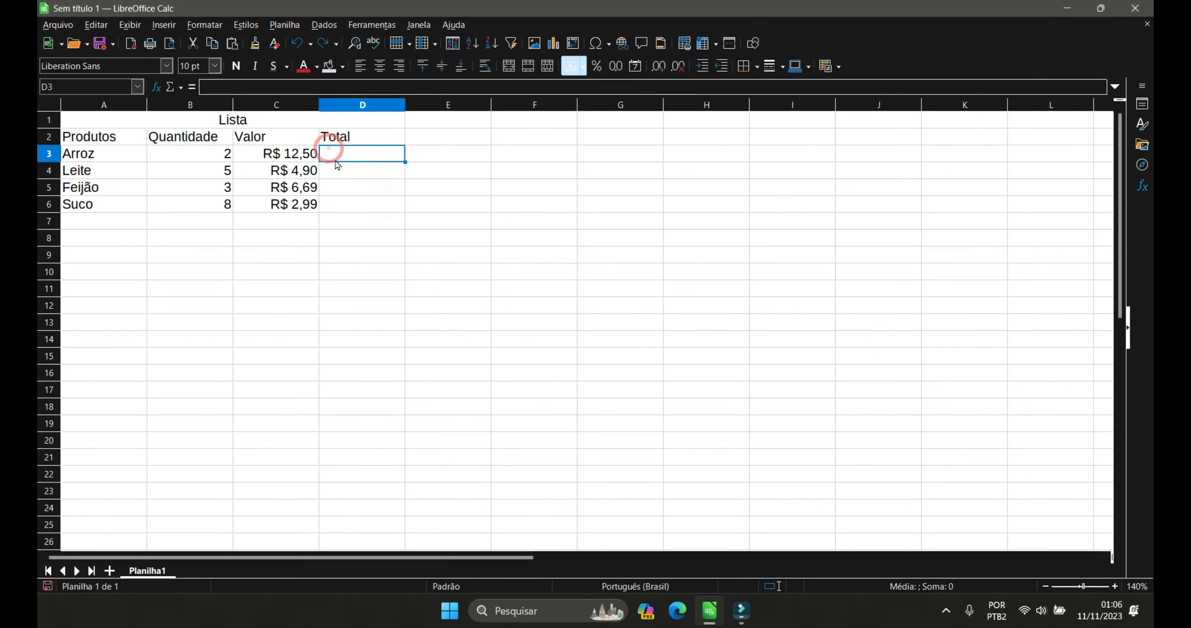
pyautogui.click(161, 92)
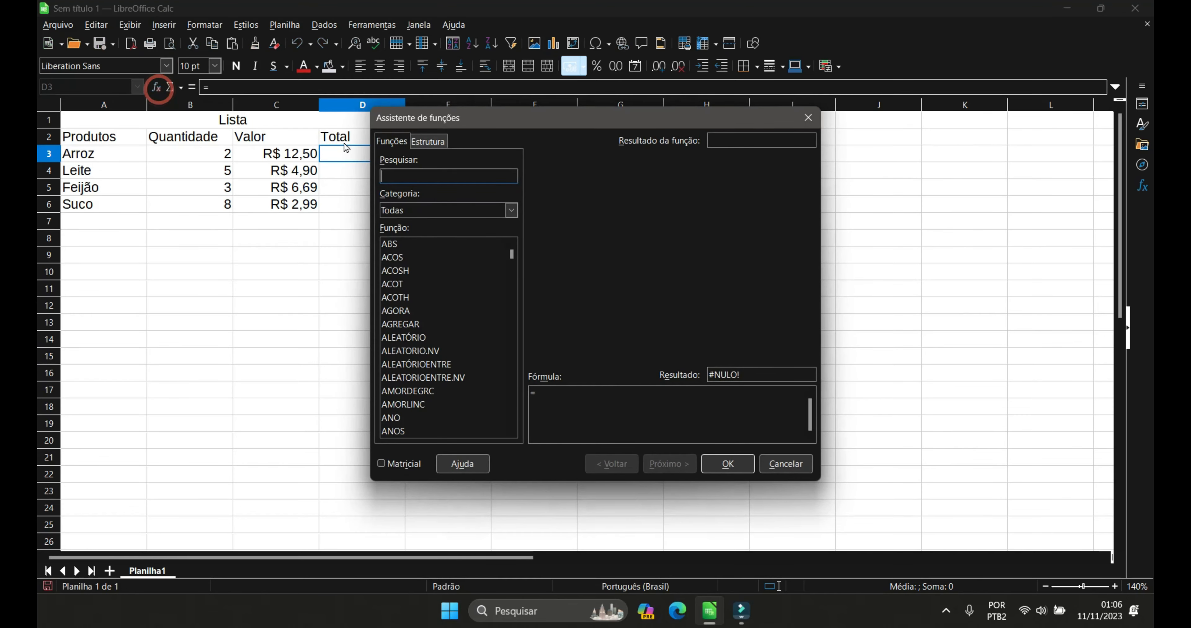
pyautogui.click(422, 177)
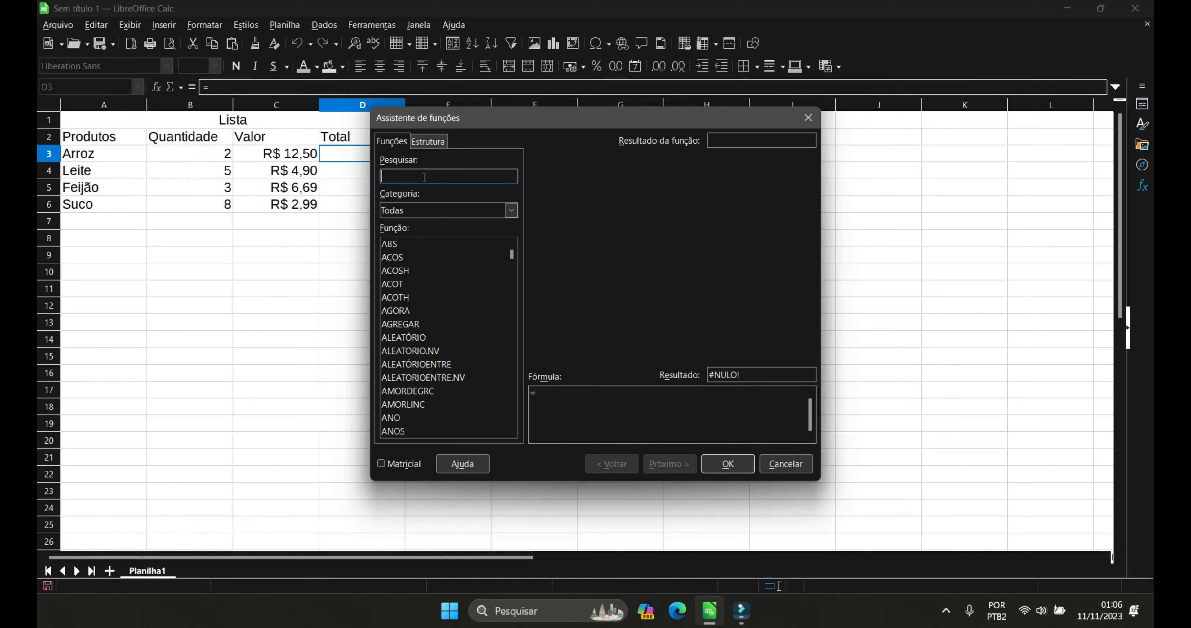
pyautogui.write('Mult')
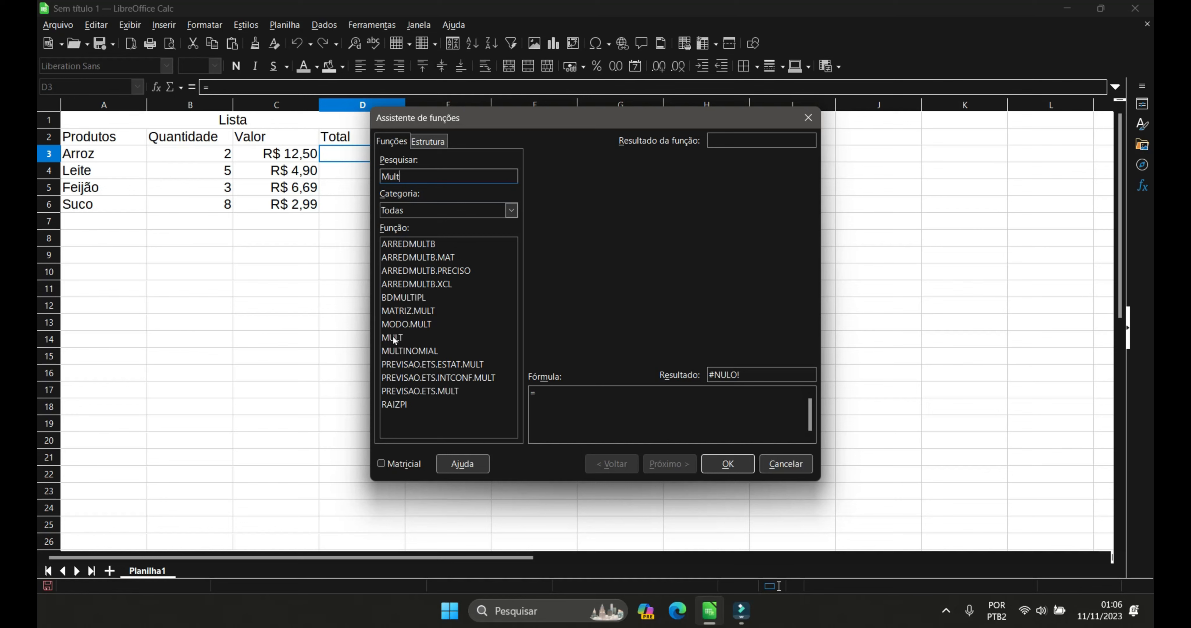
pyautogui.click(395, 338)
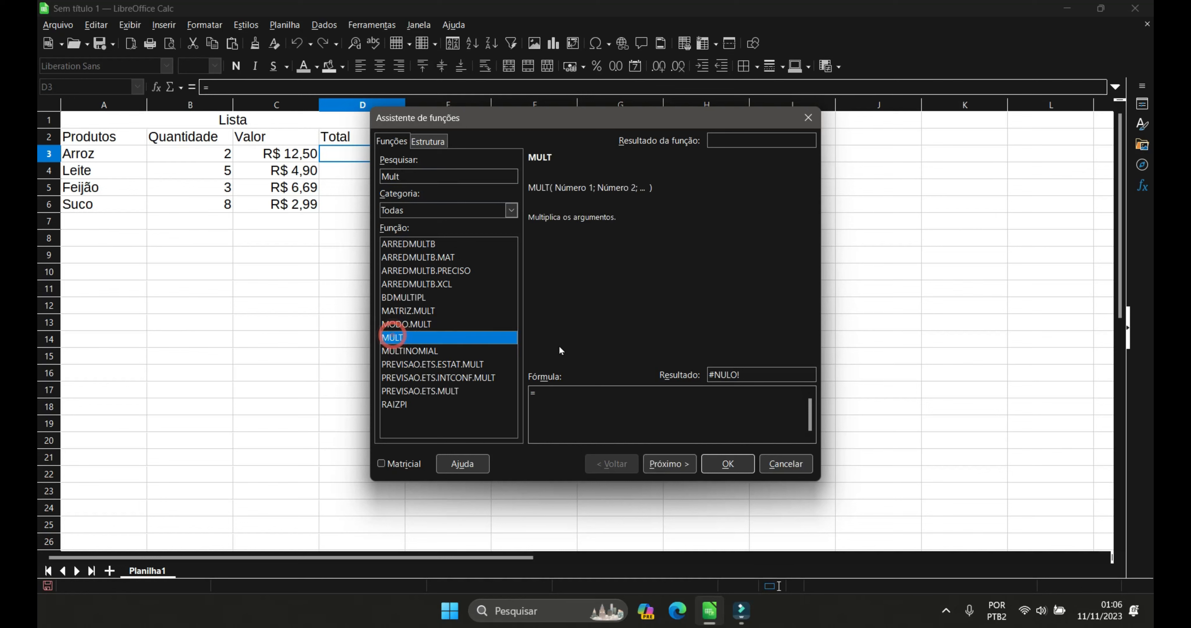
pyautogui.click(670, 466)
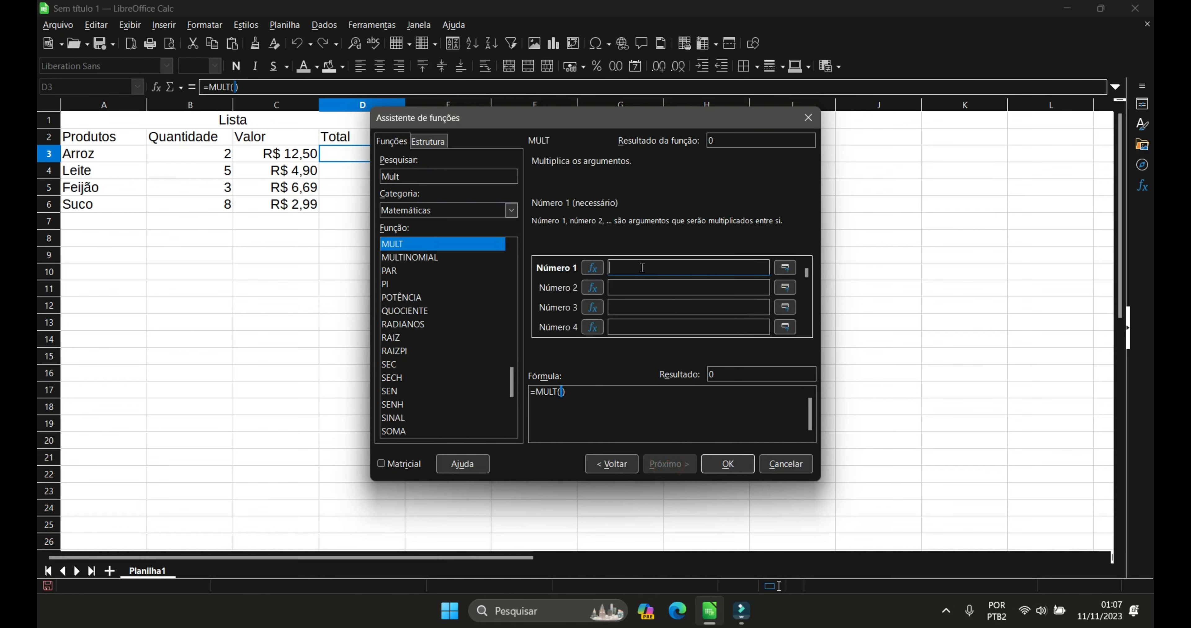
# Step: Set the MULT arguments to C3 and B3 and insert the formula into D3
pyautogui.click(642, 267)
pyautogui.click(264, 154)
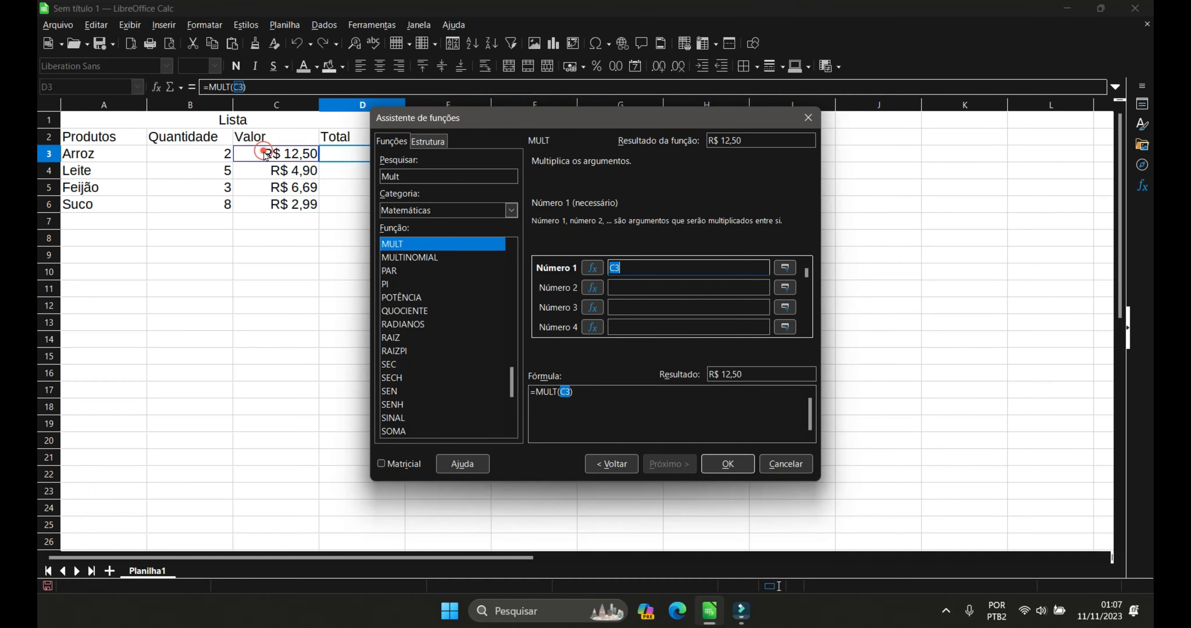
pyautogui.click(650, 289)
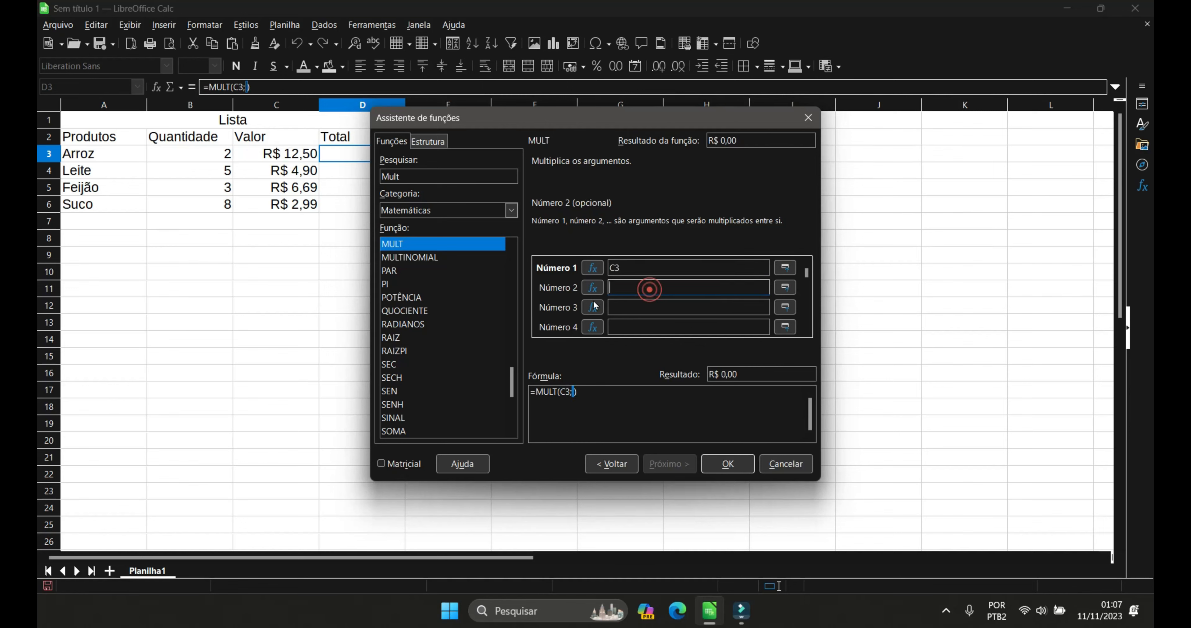
pyautogui.click(186, 152)
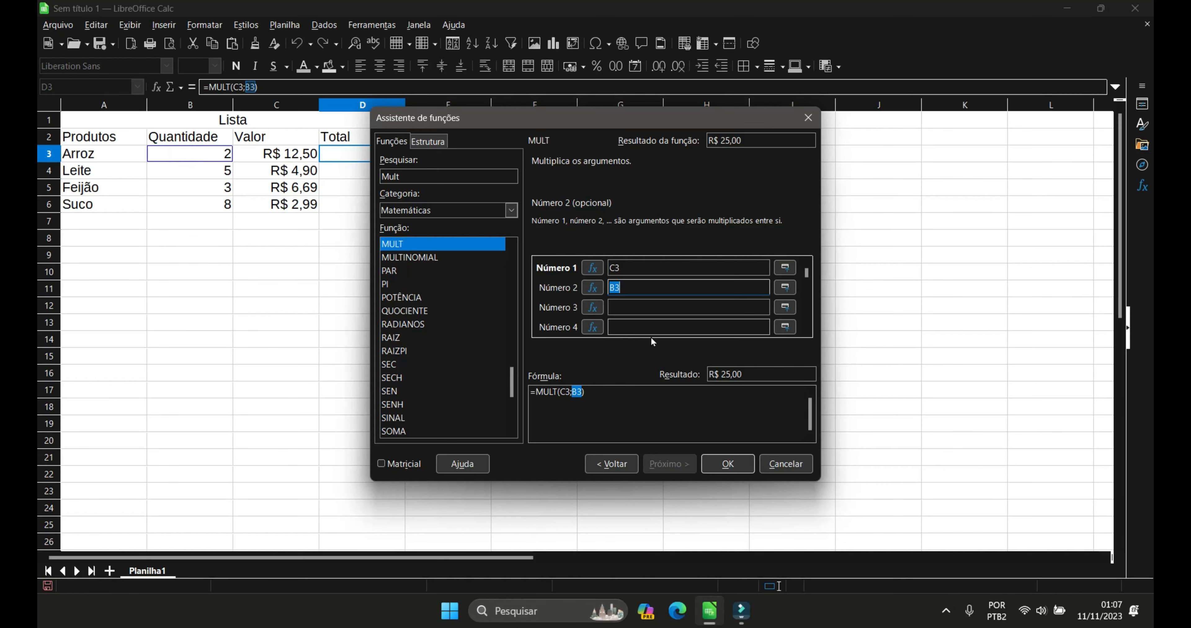
pyautogui.click(738, 463)
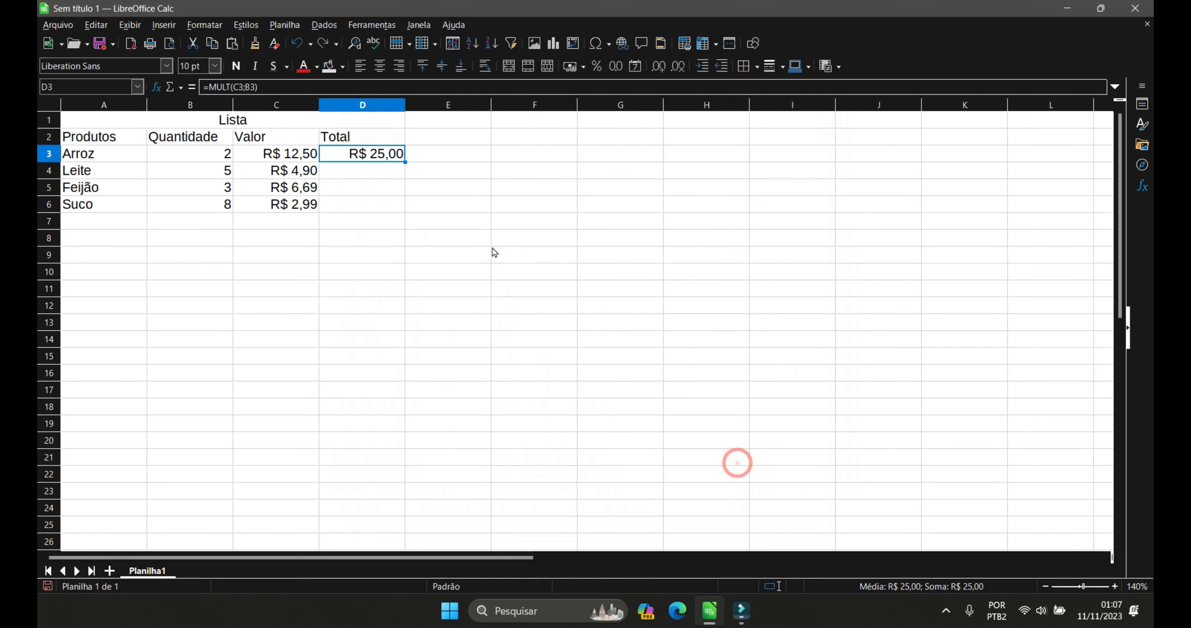
# Step: Fill the multiplication formula from D3 down through D6
pyautogui.click(296, 154)
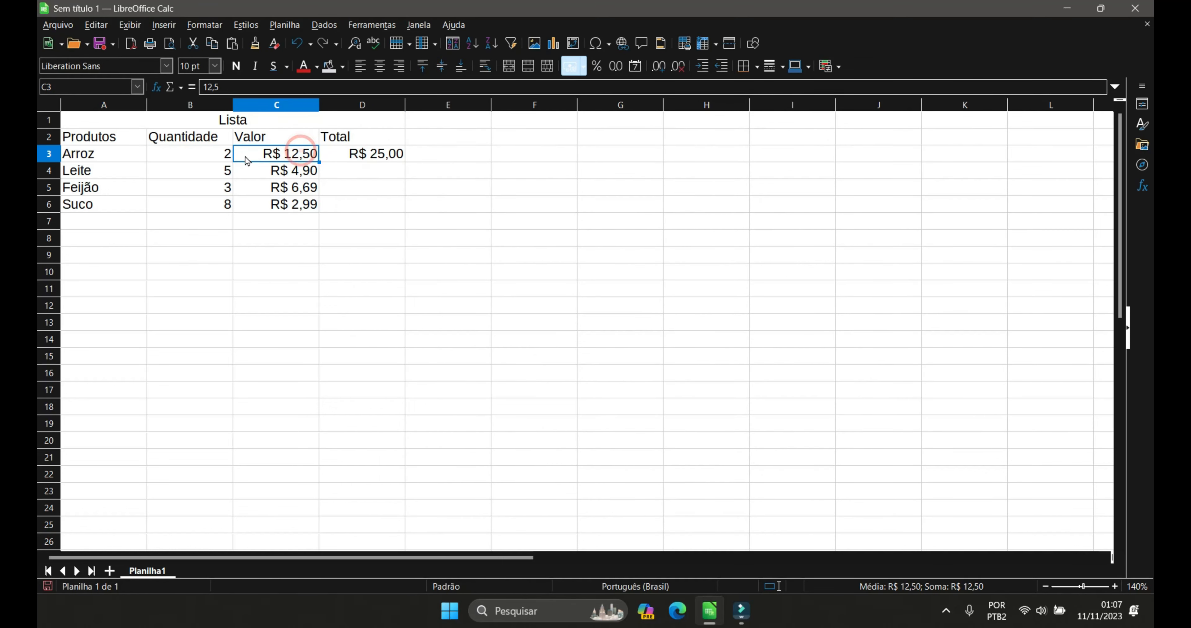
pyautogui.click(208, 156)
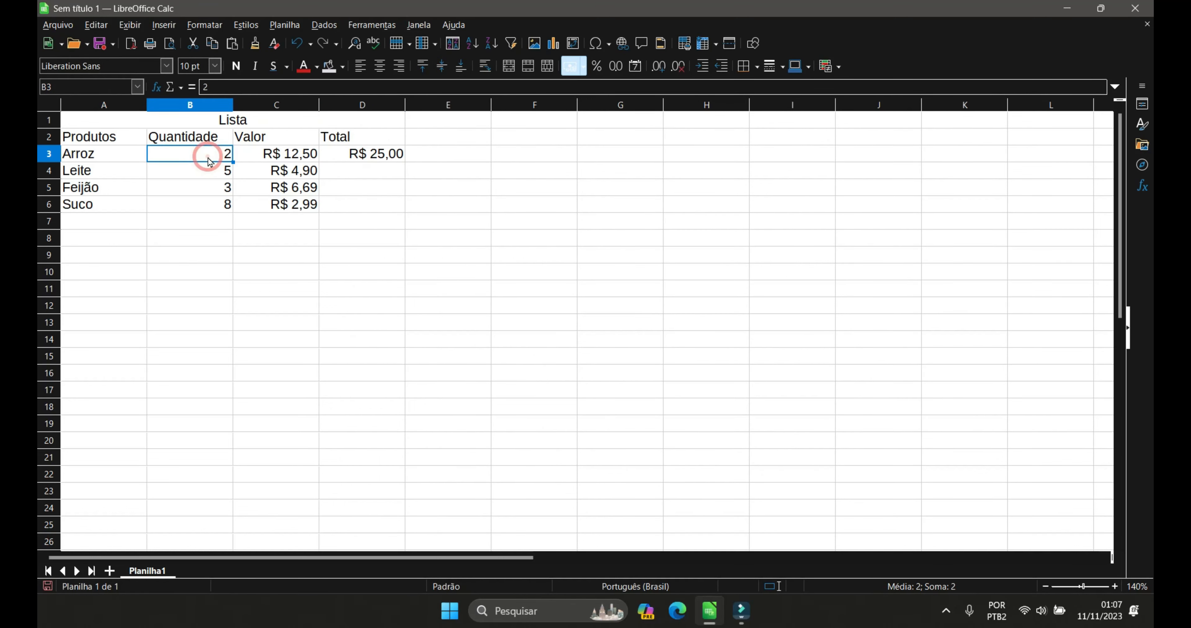
pyautogui.click(373, 157)
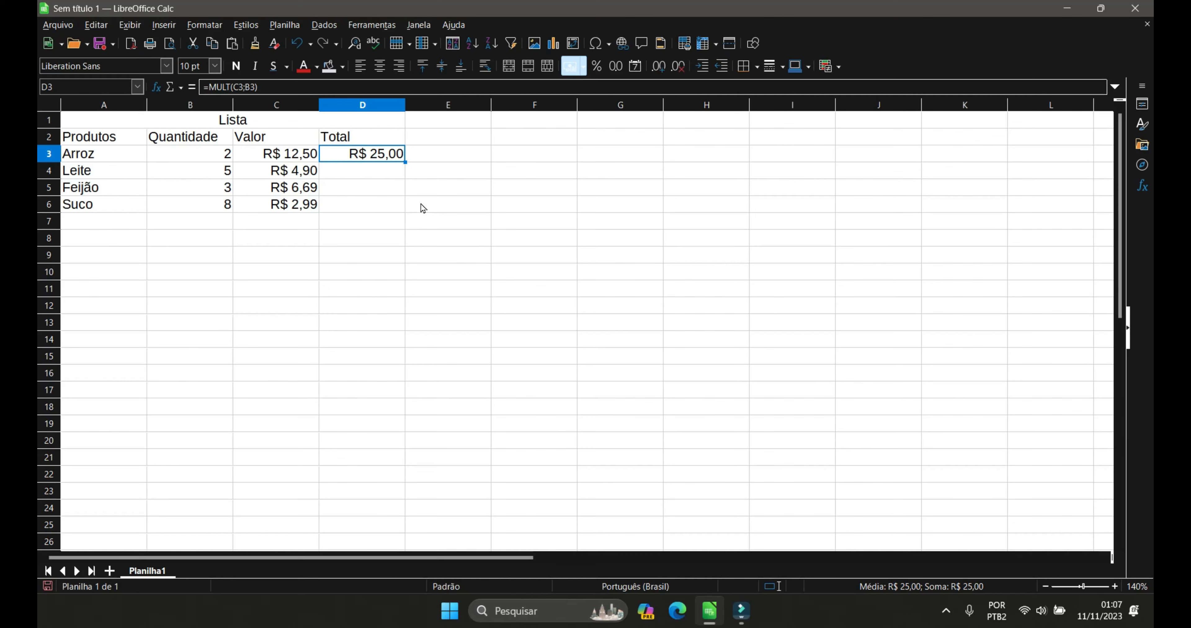
pyautogui.keyDown('ctrl'); pyautogui.scroll(3, 443, 209); pyautogui.keyUp('ctrl')
pyautogui.keyDown('ctrl'); pyautogui.scroll(1, 443, 208); pyautogui.keyUp('ctrl')
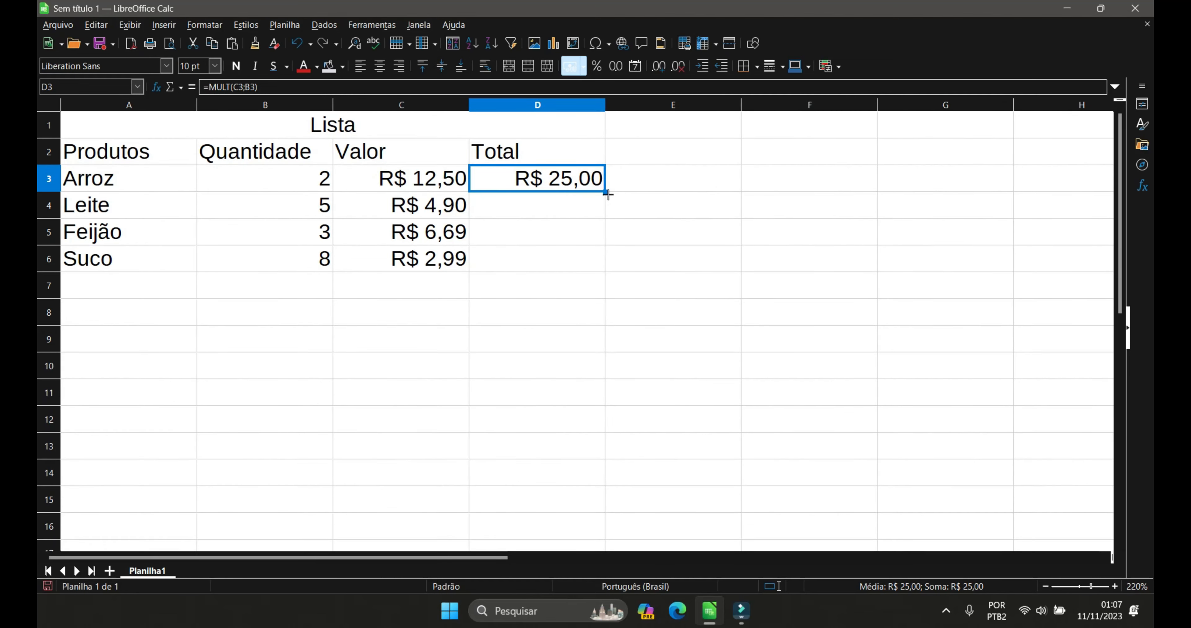
pyautogui.moveTo(605, 192); pyautogui.dragTo(592, 251)
pyautogui.keyDown('ctrl'); pyautogui.scroll(-3, 497, 222); pyautogui.keyUp('ctrl')
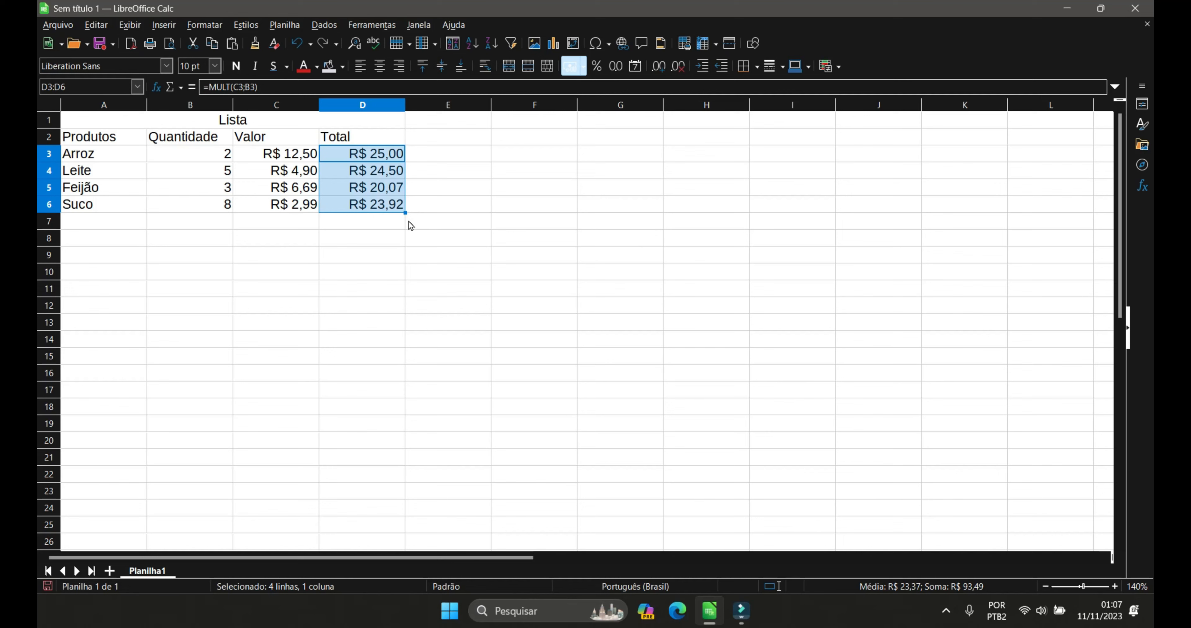
# Step: Add all inner and outer borders to the table range A1:D6
pyautogui.click(406, 239)
pyautogui.click(401, 206)
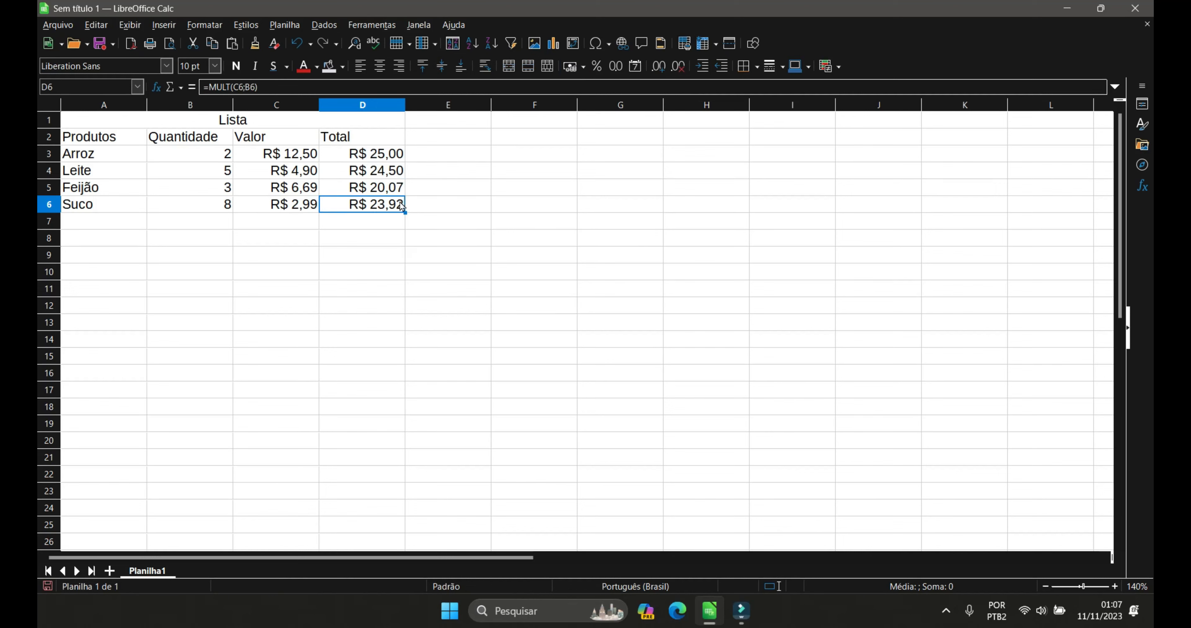
pyautogui.moveTo(401, 205); pyautogui.dragTo(100, 126)
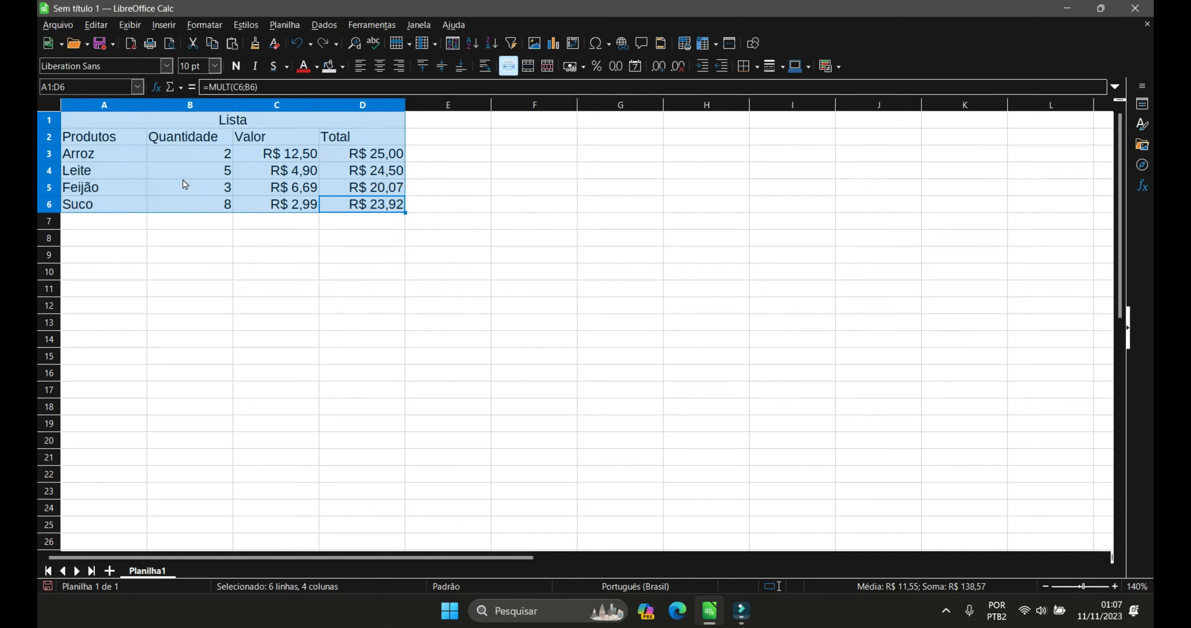
pyautogui.click(758, 70)
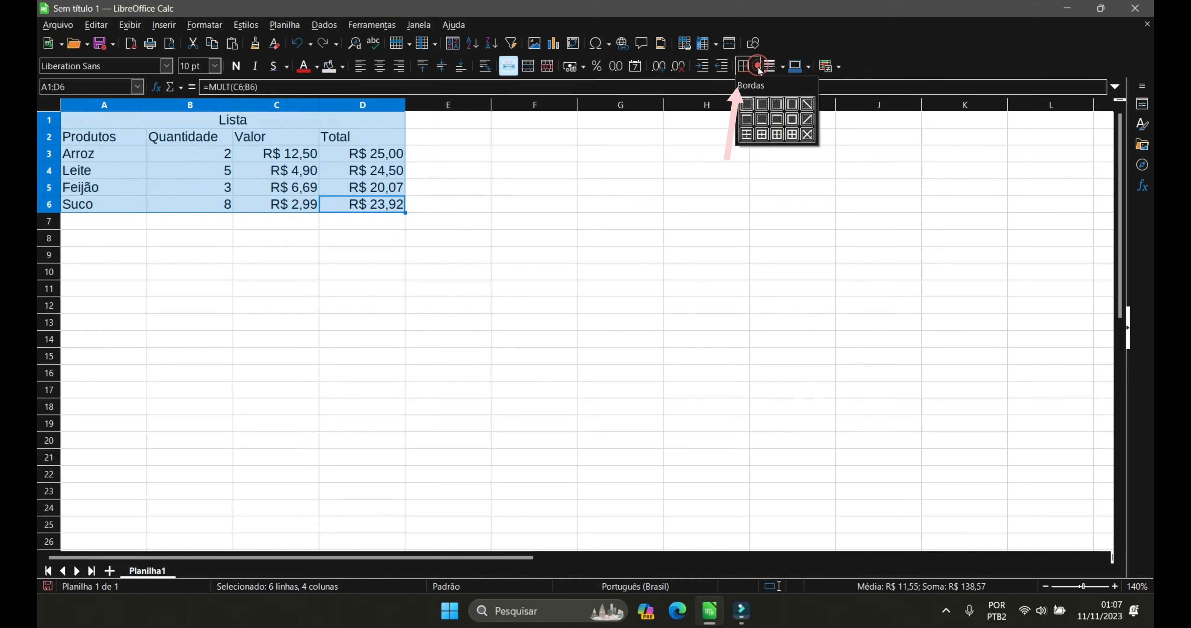
pyautogui.click(793, 135)
pyautogui.click(504, 154)
# Step: Apply the Índigo claro 4 background to the title row A1:D1 and the Total column D2:D6
pyautogui.click(357, 121)
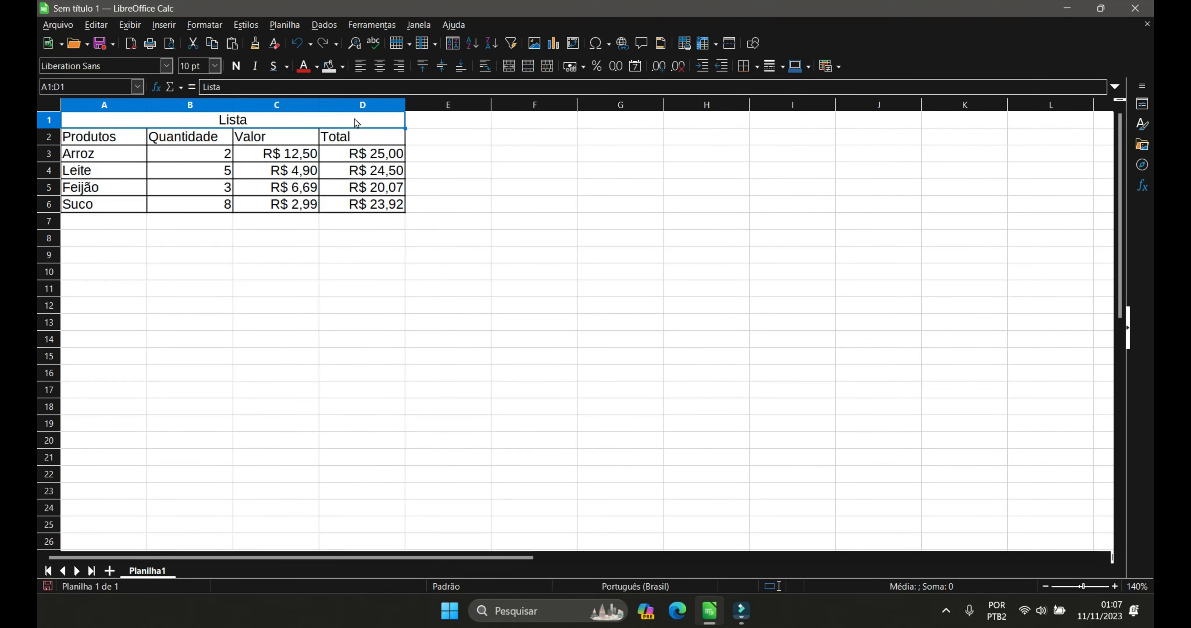
pyautogui.click(333, 69)
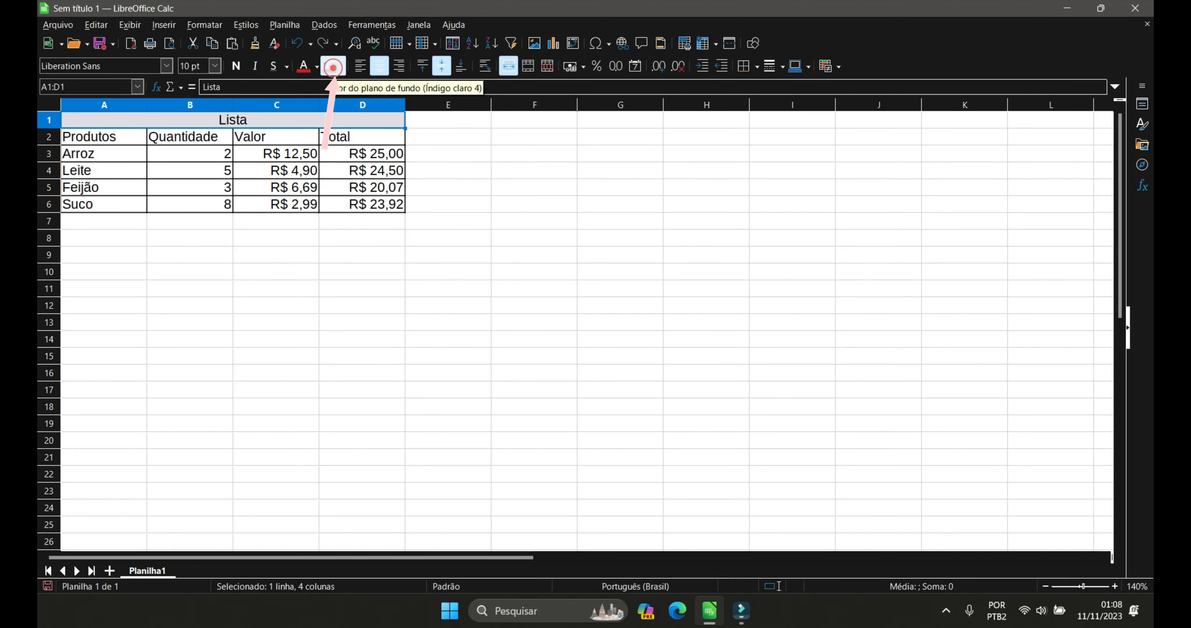
pyautogui.click(189, 138)
pyautogui.moveTo(365, 138); pyautogui.dragTo(372, 204)
pyautogui.click(326, 67)
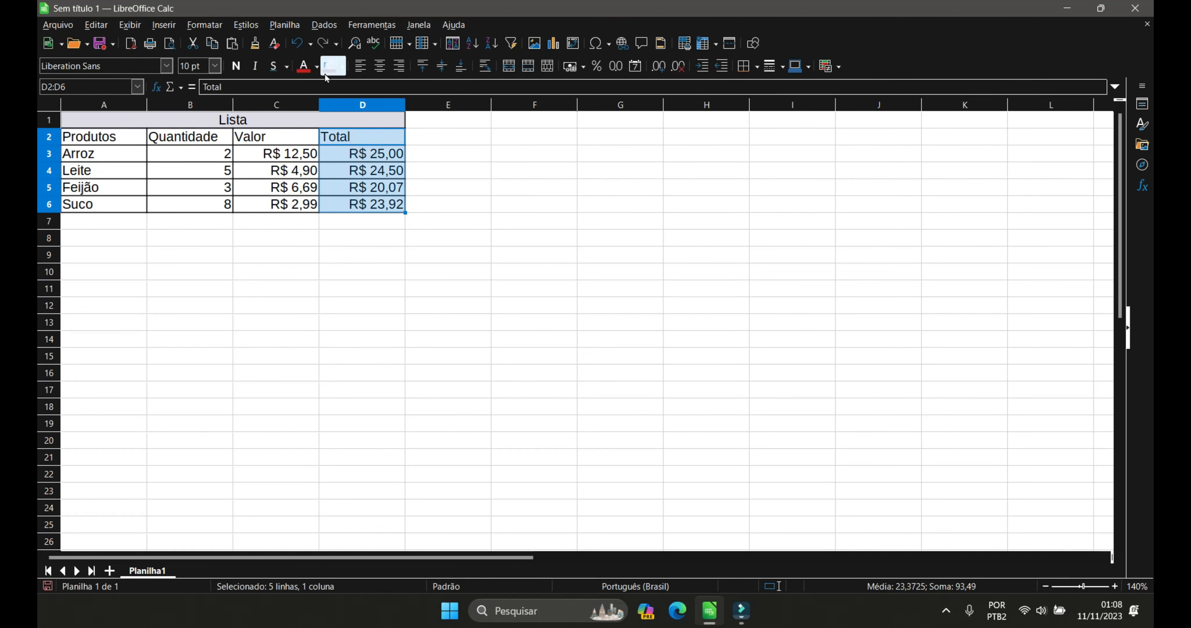
# Step: Apply a light pink background to the title row A1:D1 and the headers A2:C2
pyautogui.click(380, 121)
pyautogui.click(344, 69)
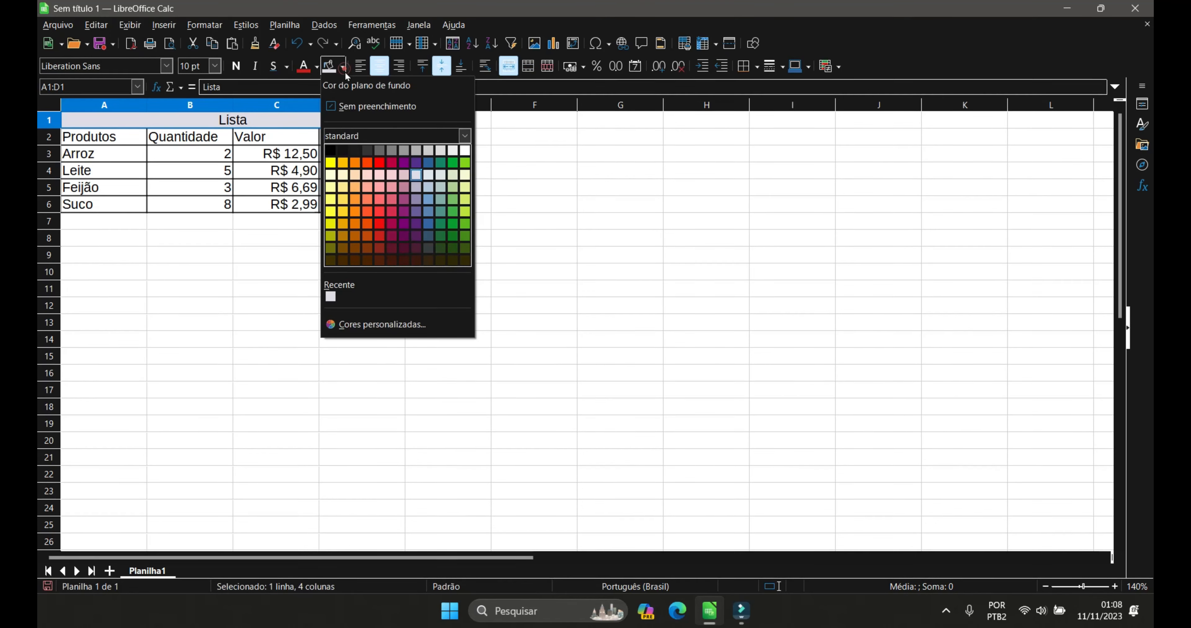
pyautogui.click(398, 170)
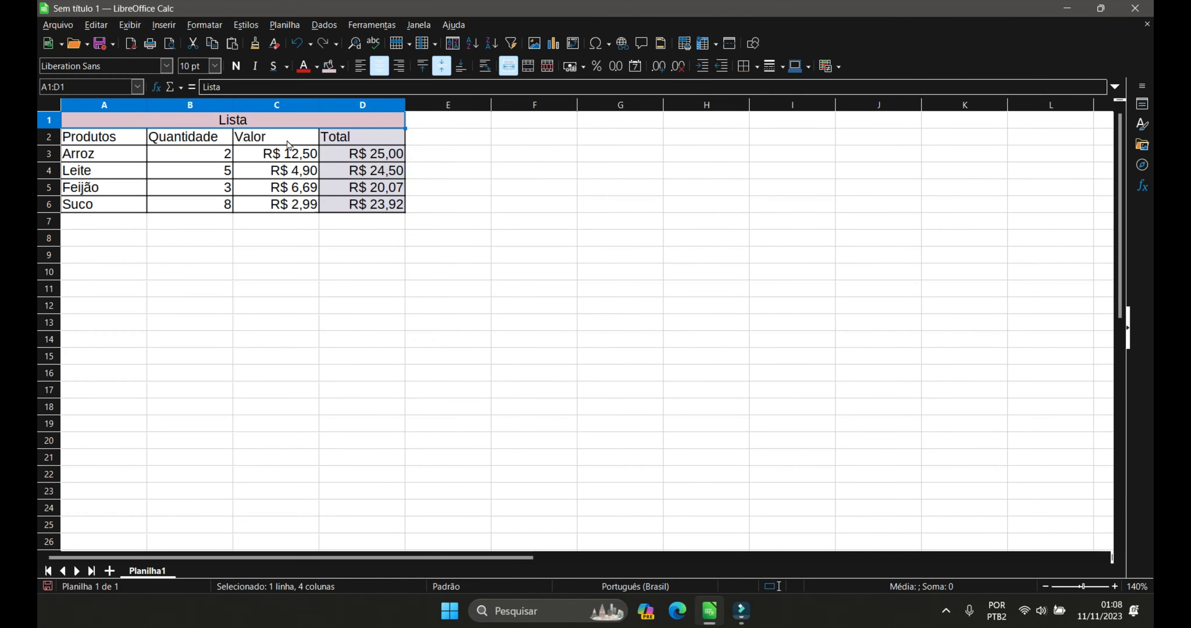
pyautogui.moveTo(240, 143); pyautogui.dragTo(139, 142)
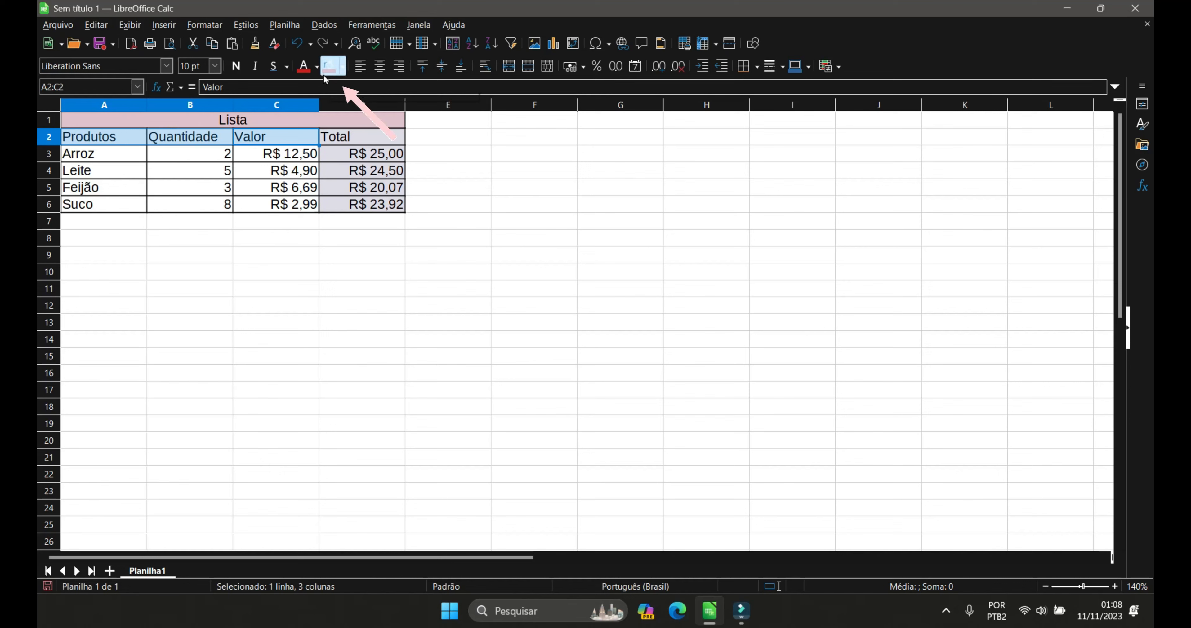
pyautogui.click(329, 67)
pyautogui.click(532, 185)
# Step: Preview the AutoFormat styles from Acadêmico to Mundo azul for A1:D6, without applying any of them
pyautogui.moveTo(388, 213); pyautogui.dragTo(104, 129)
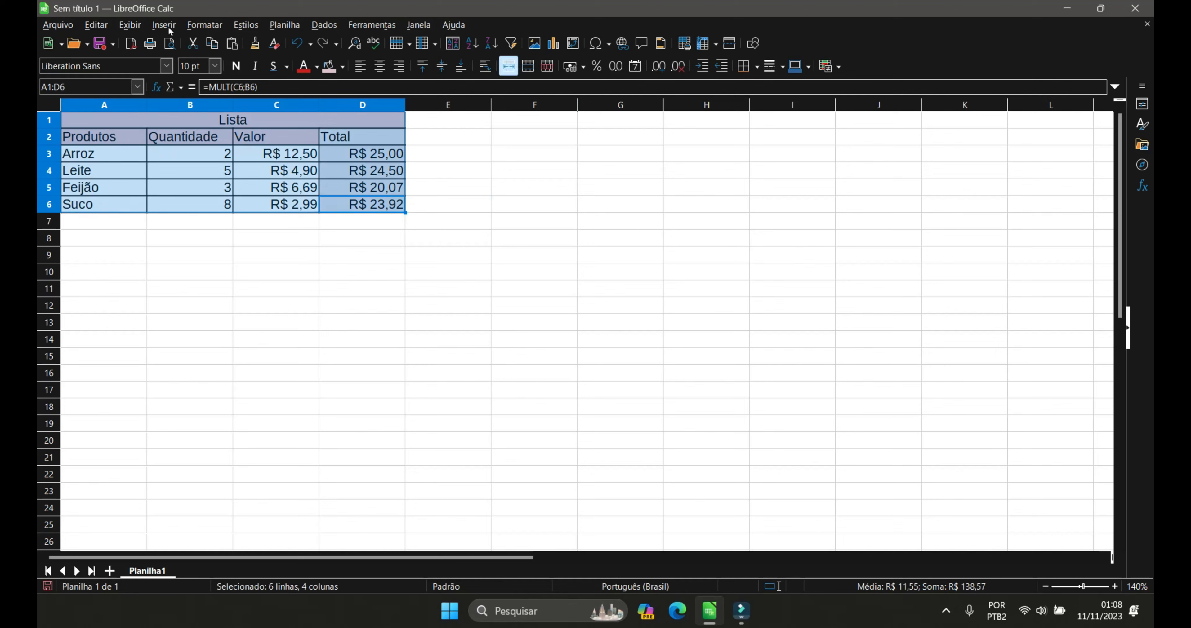
pyautogui.click(192, 27)
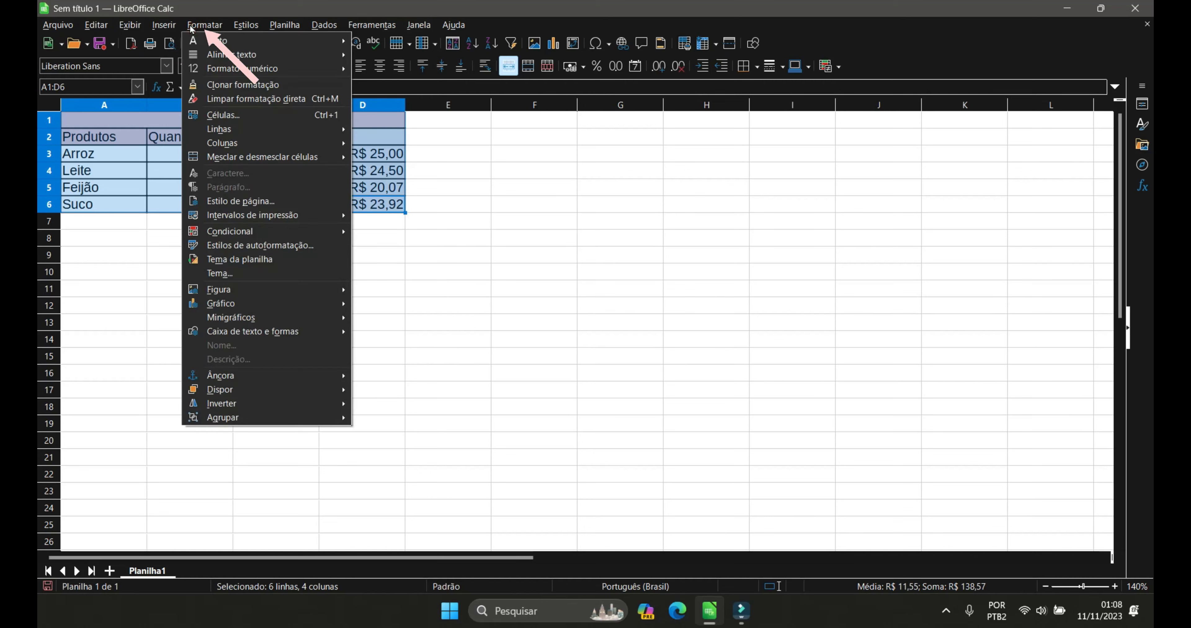
pyautogui.moveTo(312, 220)
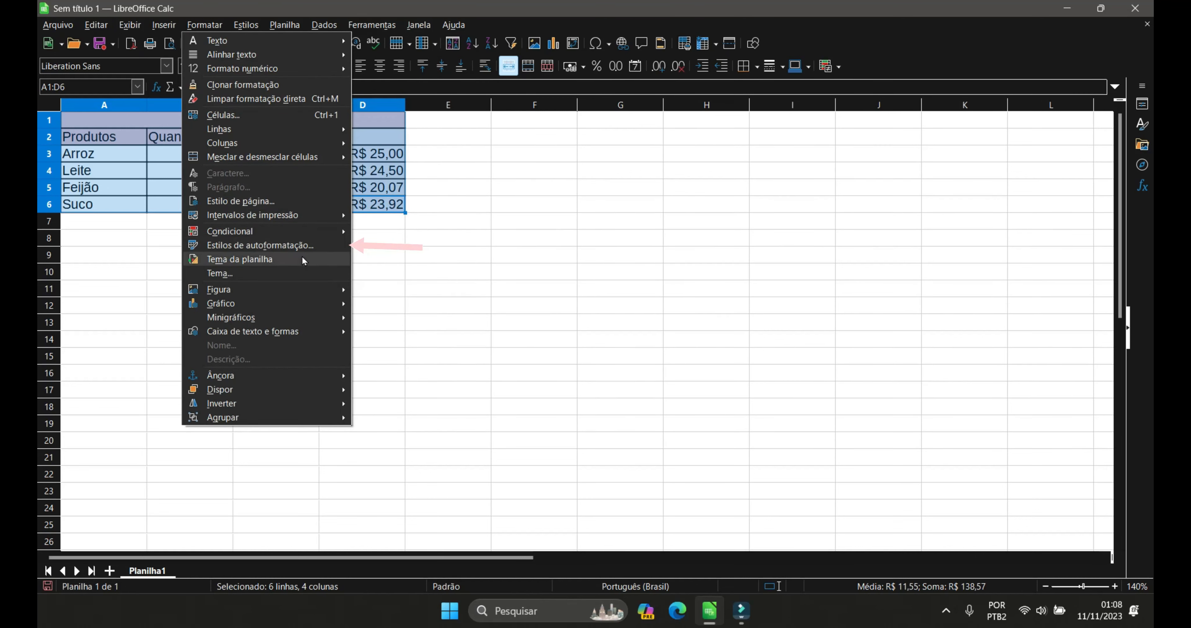
pyautogui.click(299, 246)
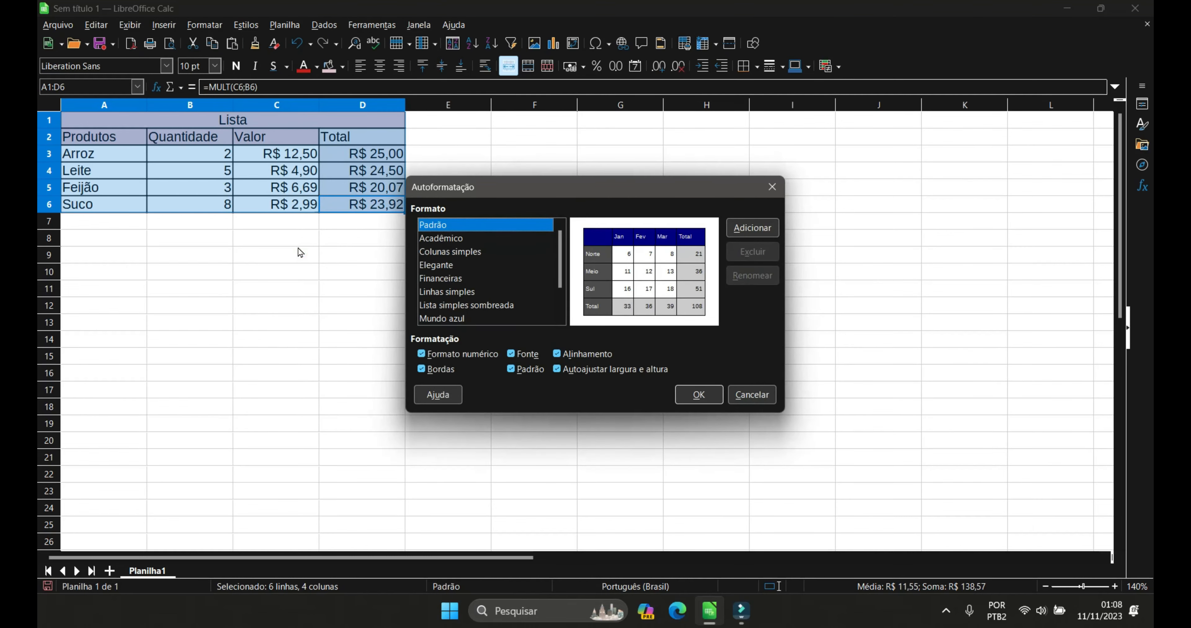
pyautogui.click(442, 239)
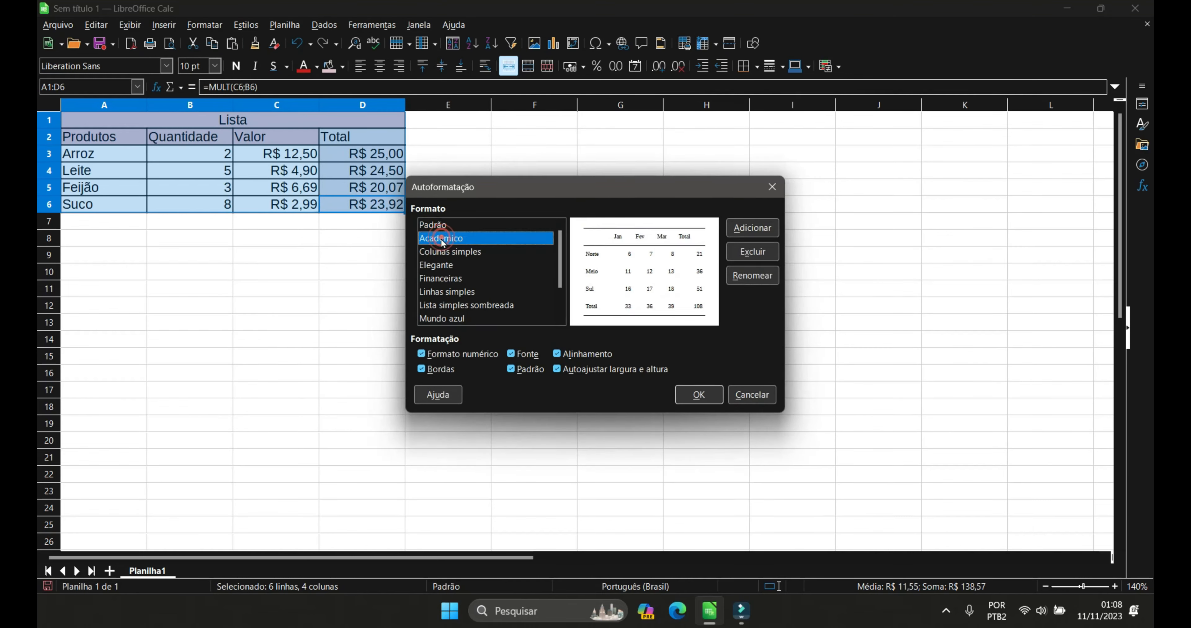
pyautogui.click(434, 252)
pyautogui.click(436, 266)
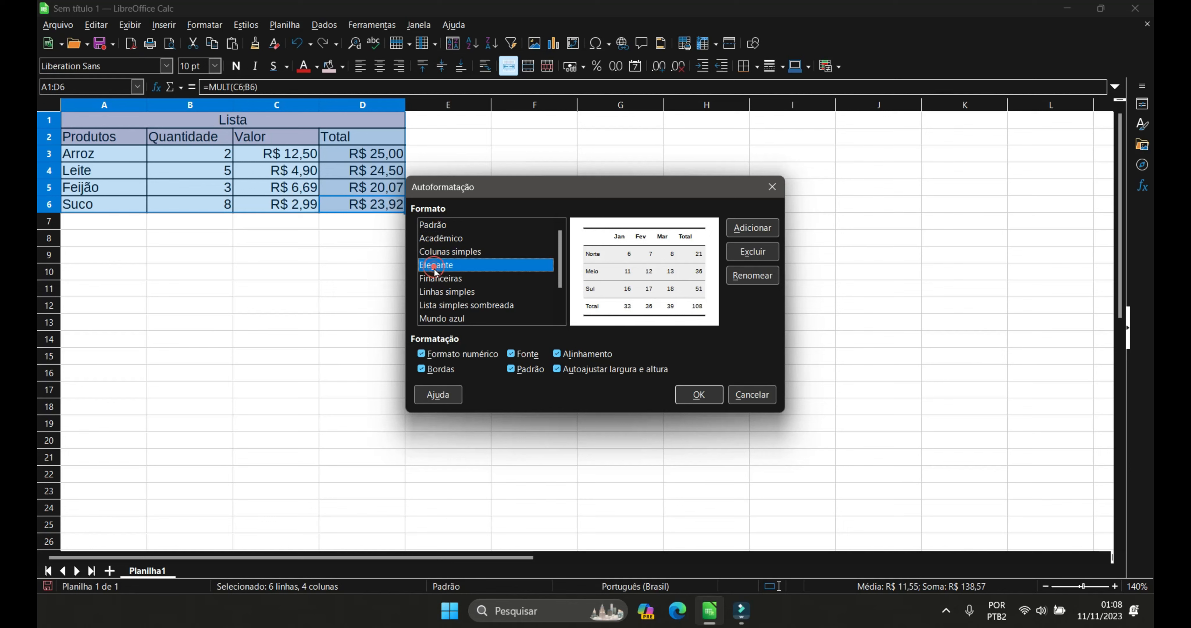
pyautogui.click(437, 278)
pyautogui.click(437, 291)
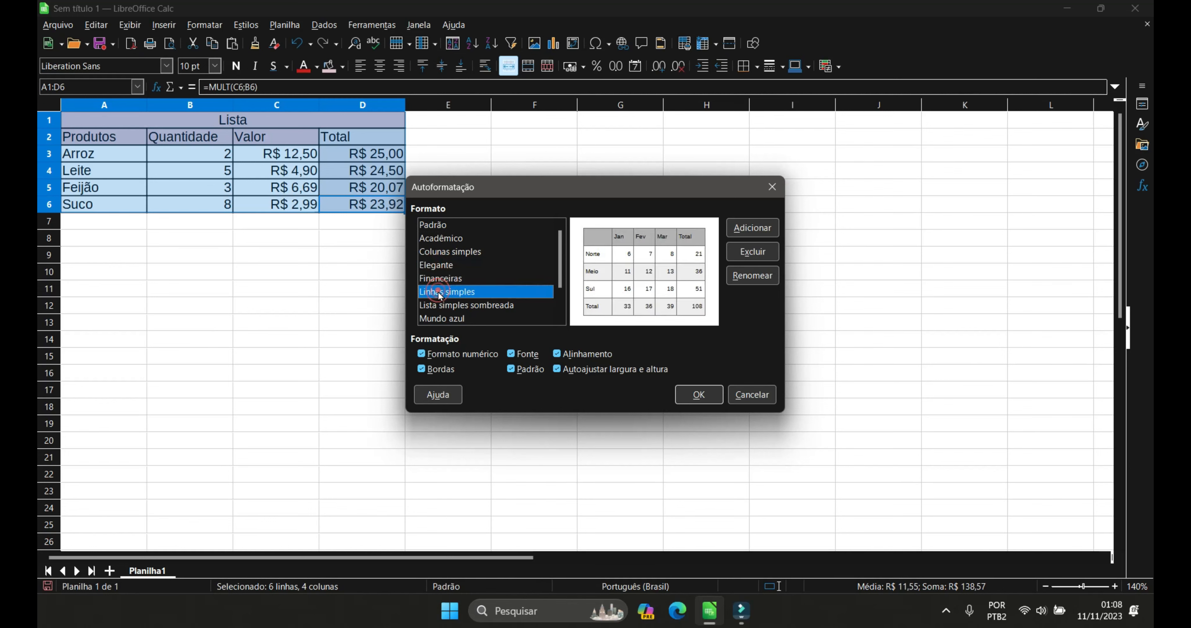
pyautogui.click(439, 305)
pyautogui.click(440, 318)
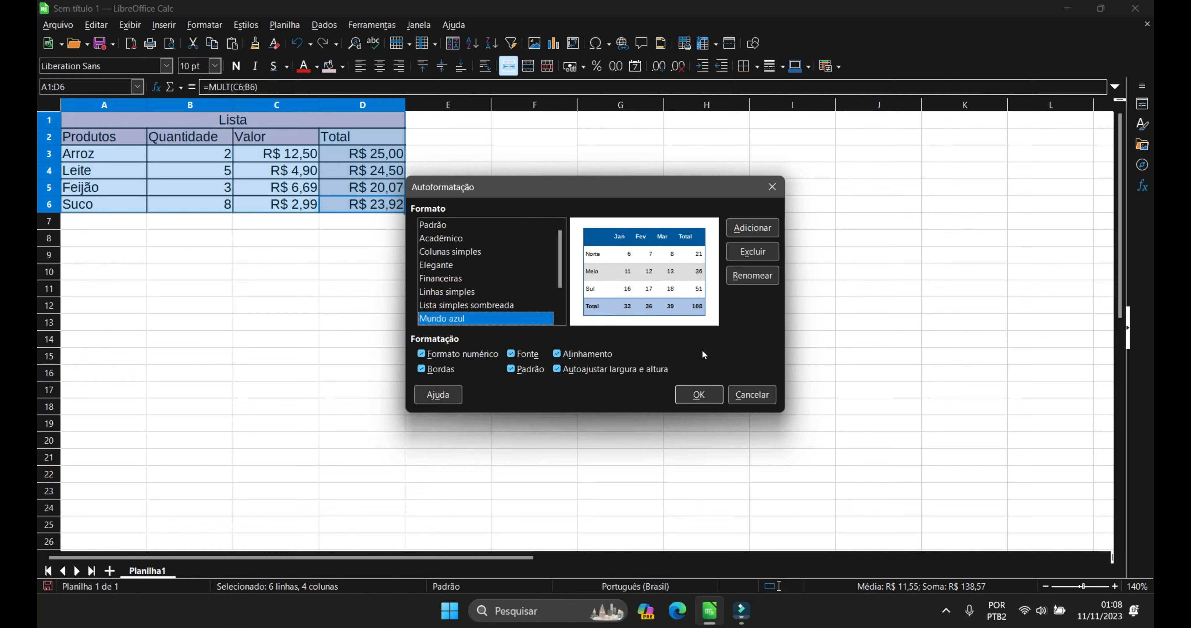
pyautogui.click(772, 187)
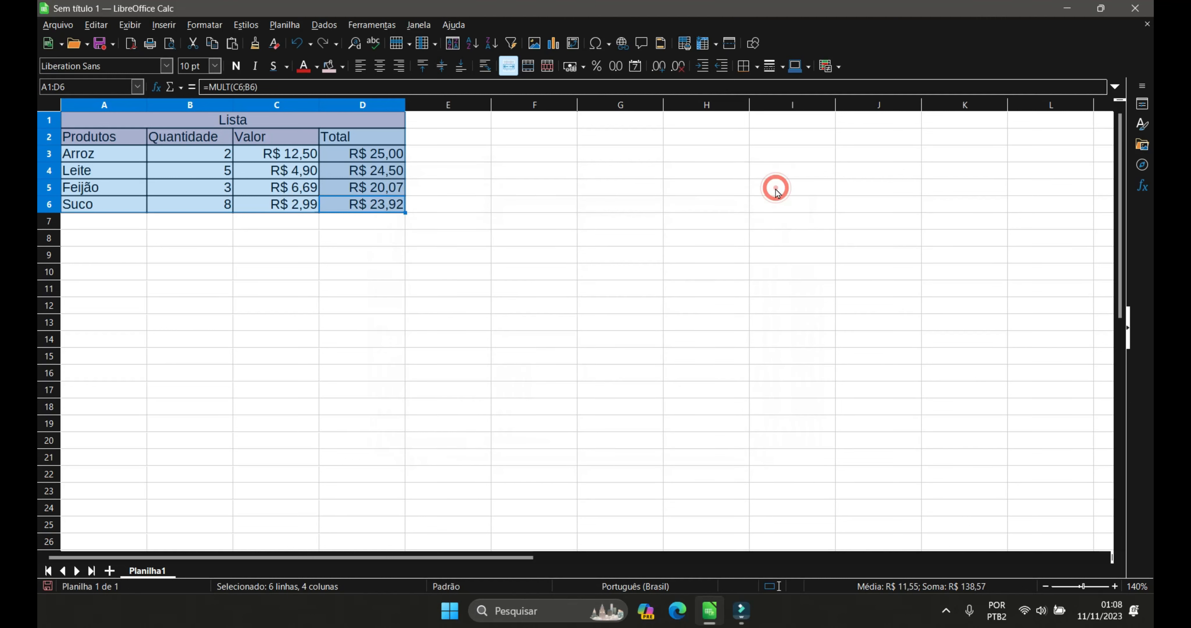
pyautogui.click(560, 218)
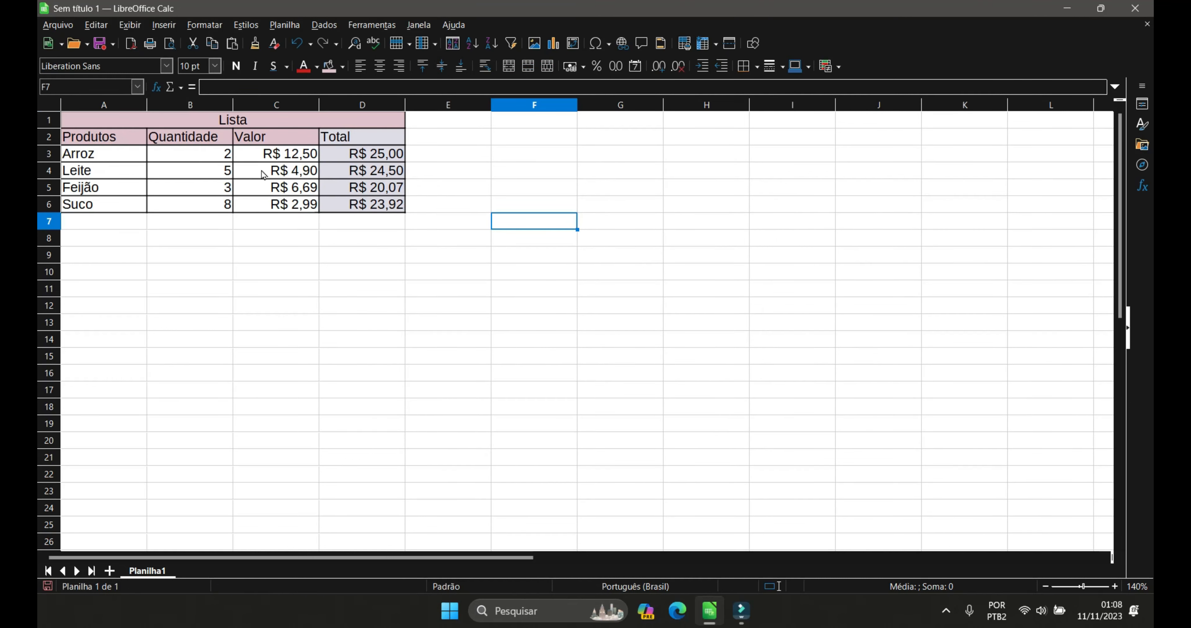
# Step: Start inserting a chart based on the table range A1:D6
pyautogui.click(360, 209)
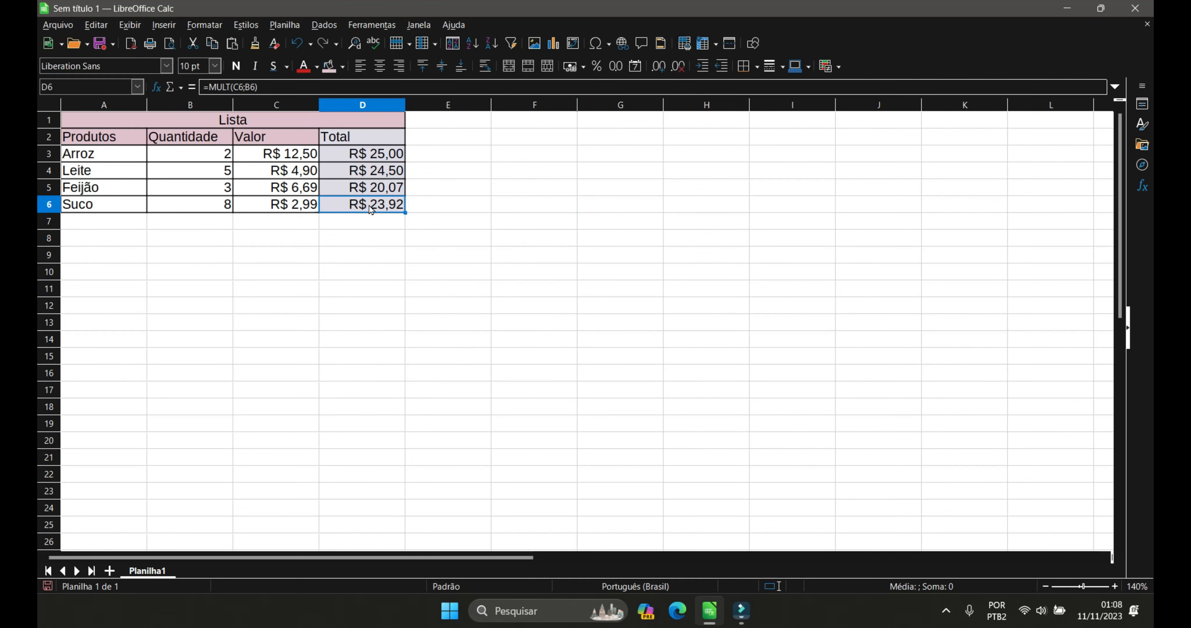
pyautogui.moveTo(371, 208); pyautogui.dragTo(122, 129)
pyautogui.scroll(1, 125, 124)
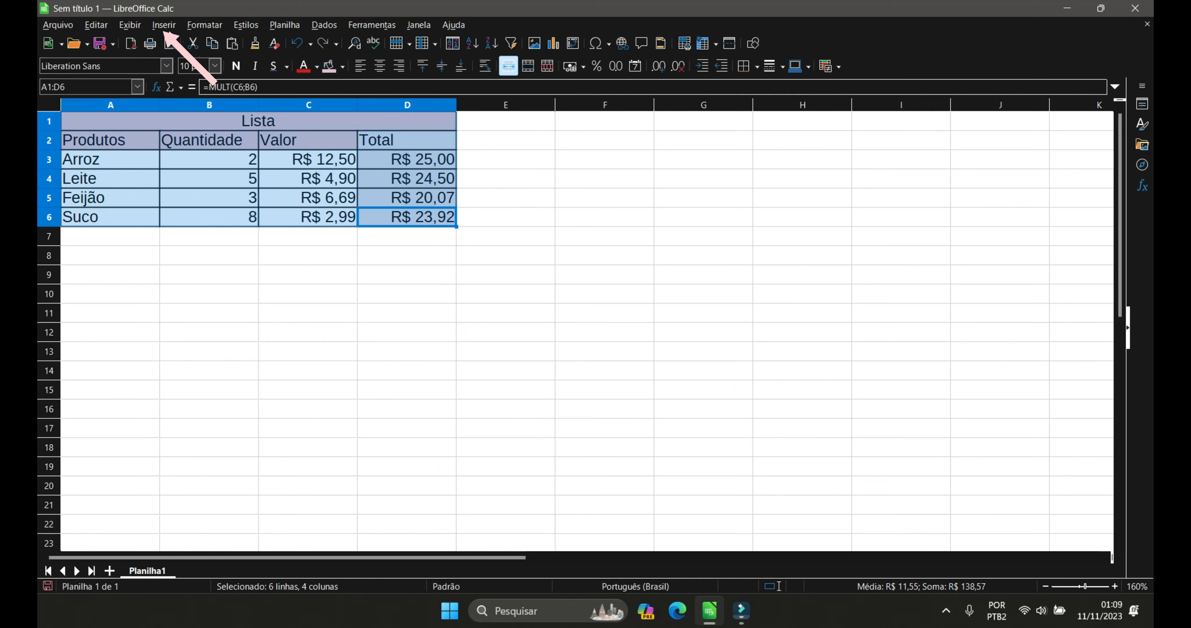
pyautogui.click(168, 26)
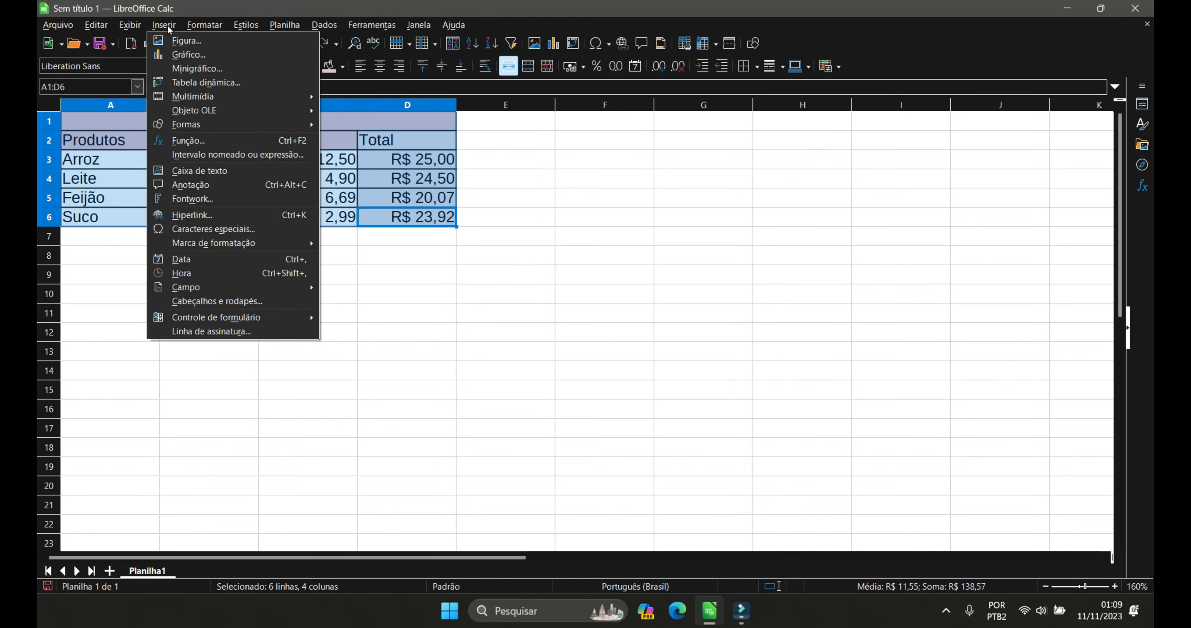
pyautogui.click(184, 55)
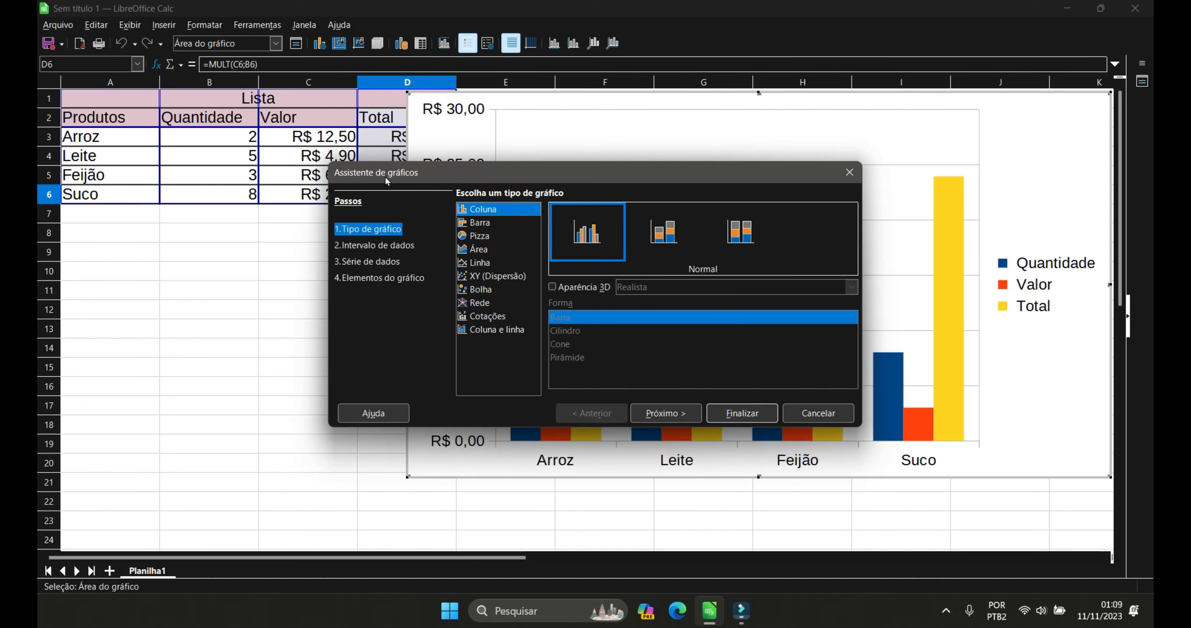
# Step: Preview the available chart types from Barra to Coluna e linha for the new chart
pyautogui.click(485, 223)
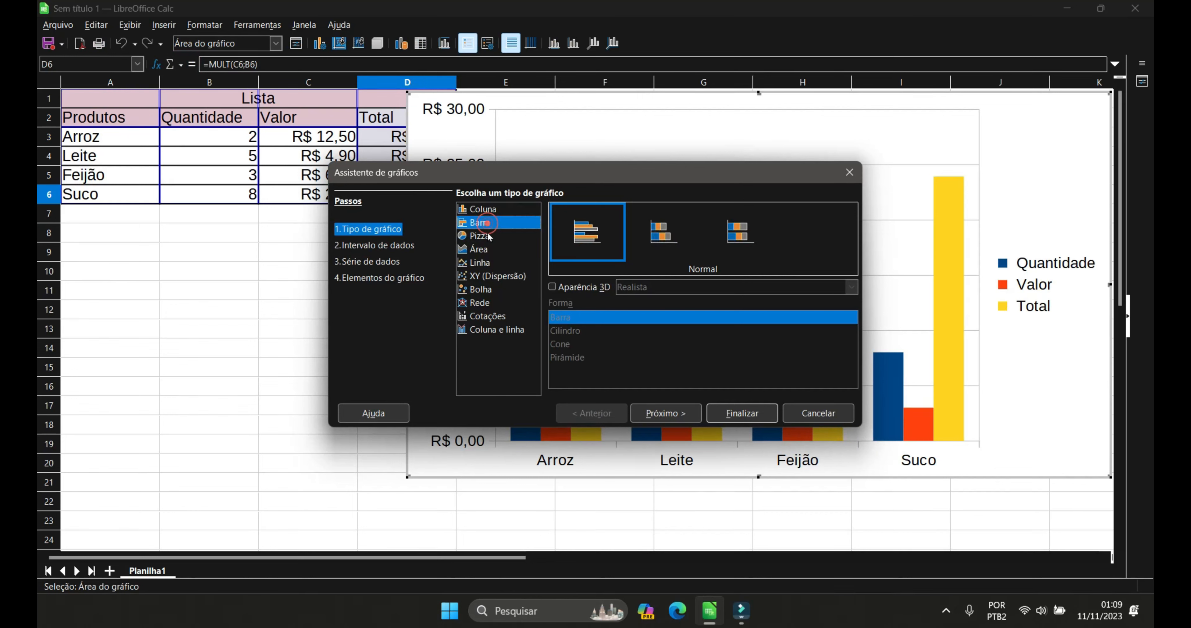
pyautogui.click(483, 236)
pyautogui.click(489, 249)
pyautogui.click(481, 263)
pyautogui.click(487, 276)
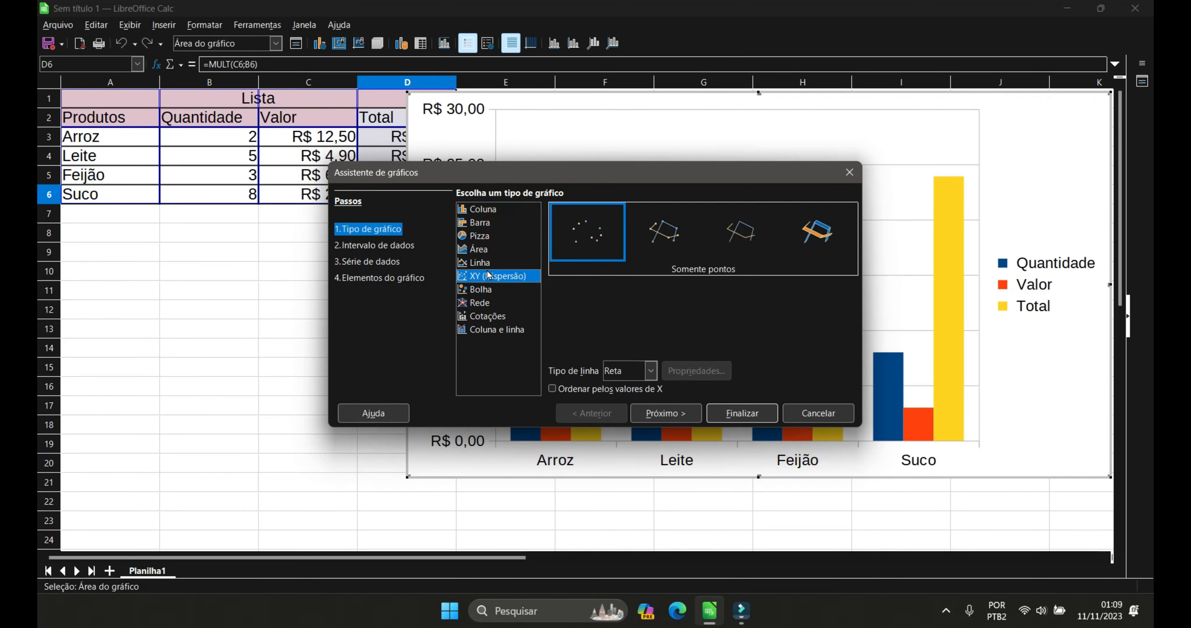
pyautogui.click(482, 263)
pyautogui.click(487, 289)
pyautogui.click(486, 303)
pyautogui.click(486, 317)
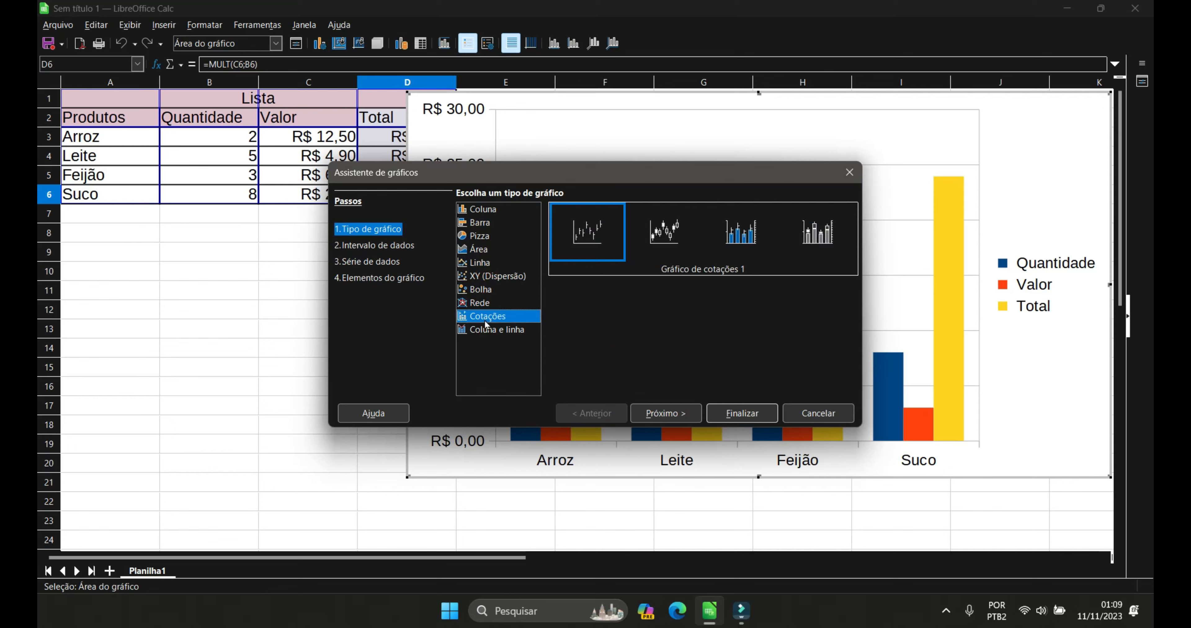
pyautogui.click(488, 331)
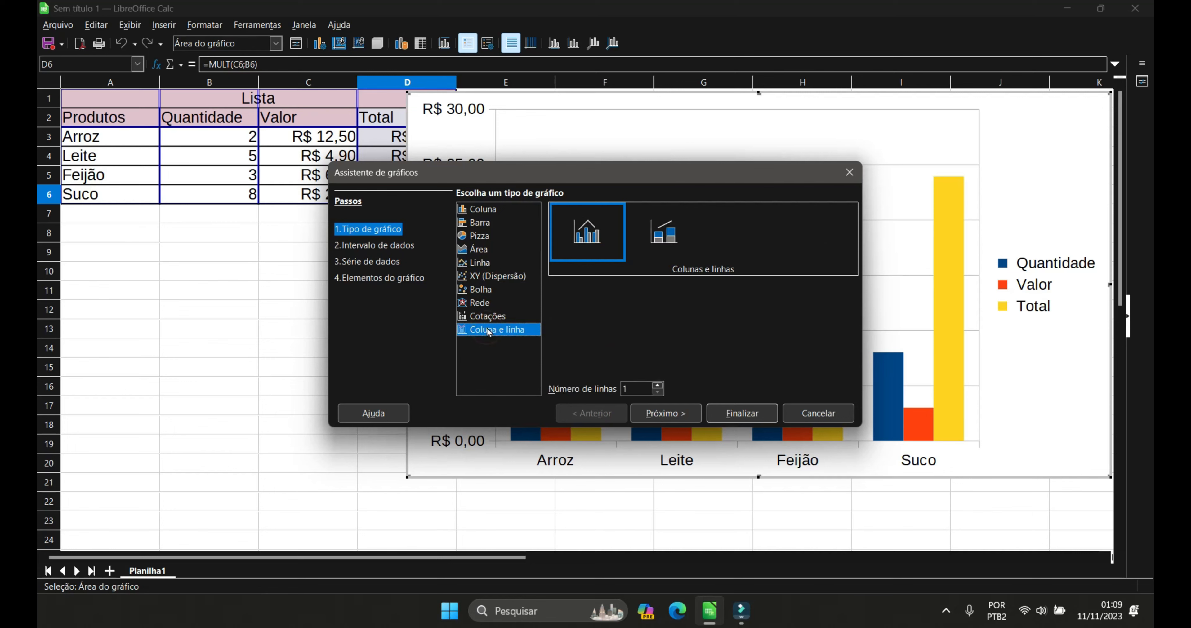
# Step: Review the new chart's data range, data series and chart element settings without changing them
pyautogui.click(403, 245)
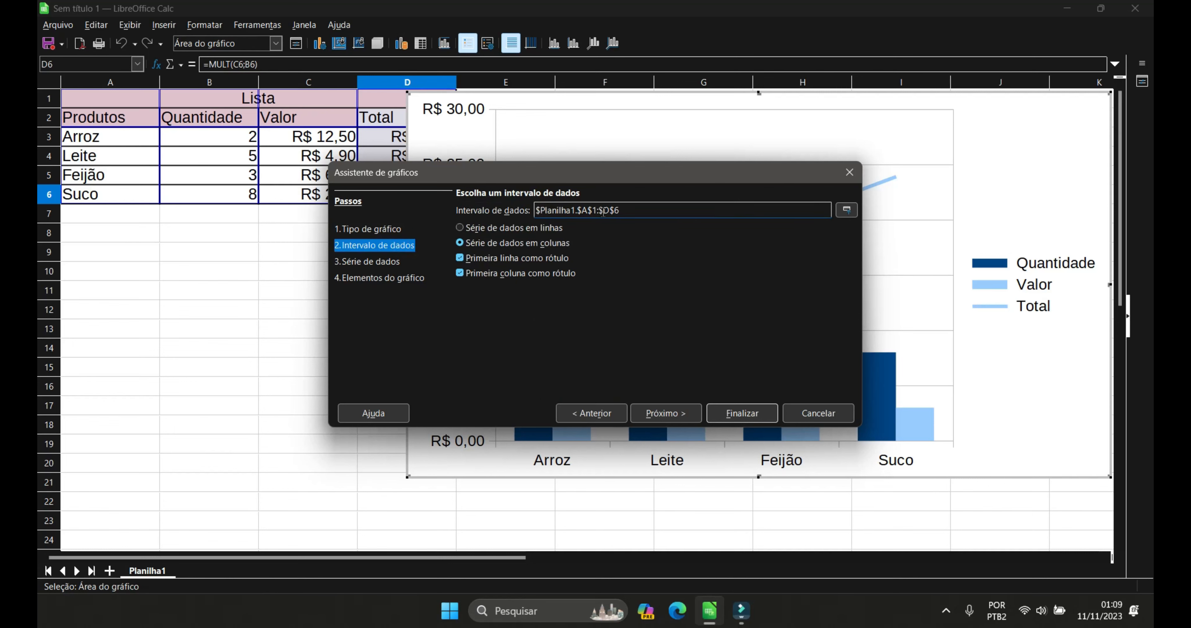
pyautogui.click(416, 261)
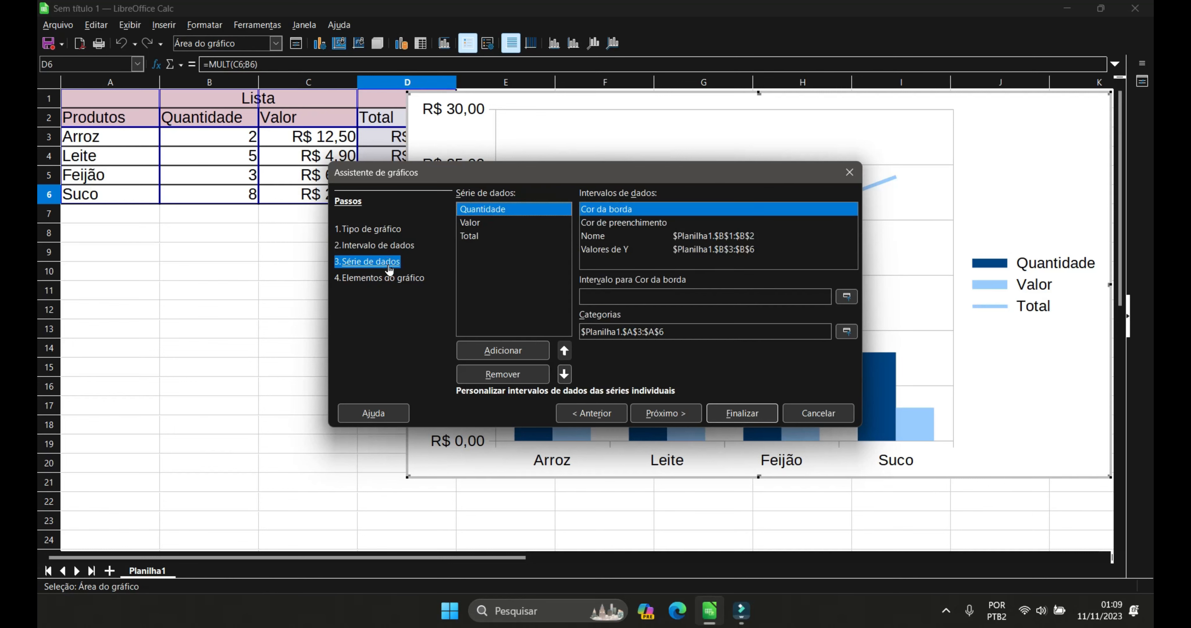
pyautogui.click(416, 277)
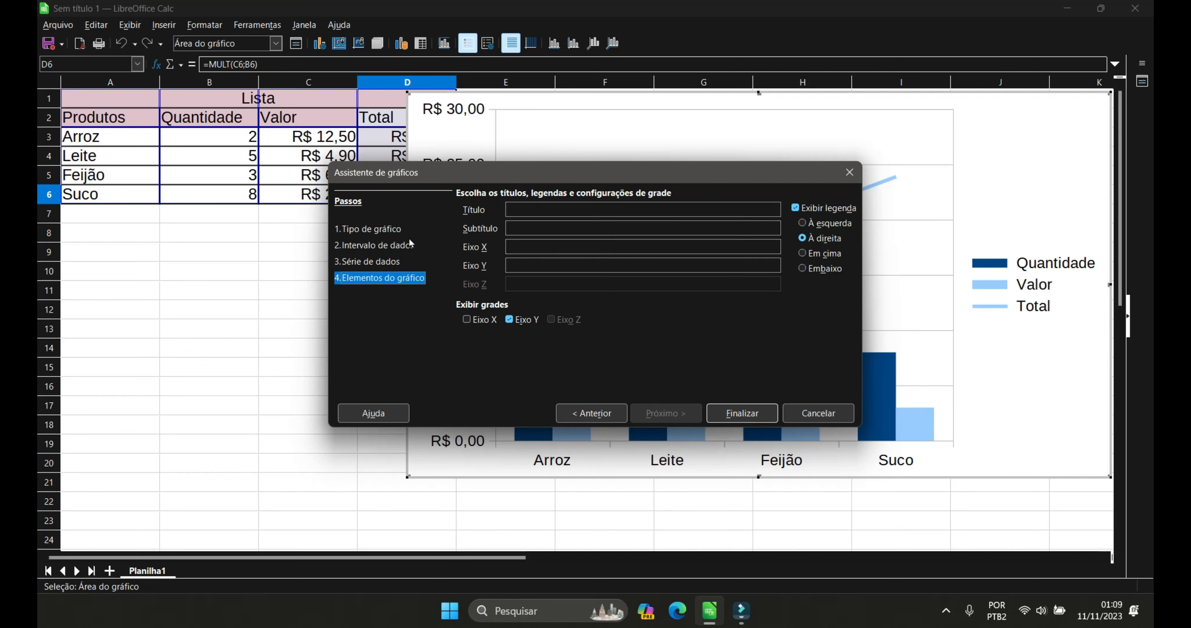
# Step: Set the chart type to Coluna with the Normal variant and finish creating the chart
pyautogui.click(383, 233)
pyautogui.click(472, 214)
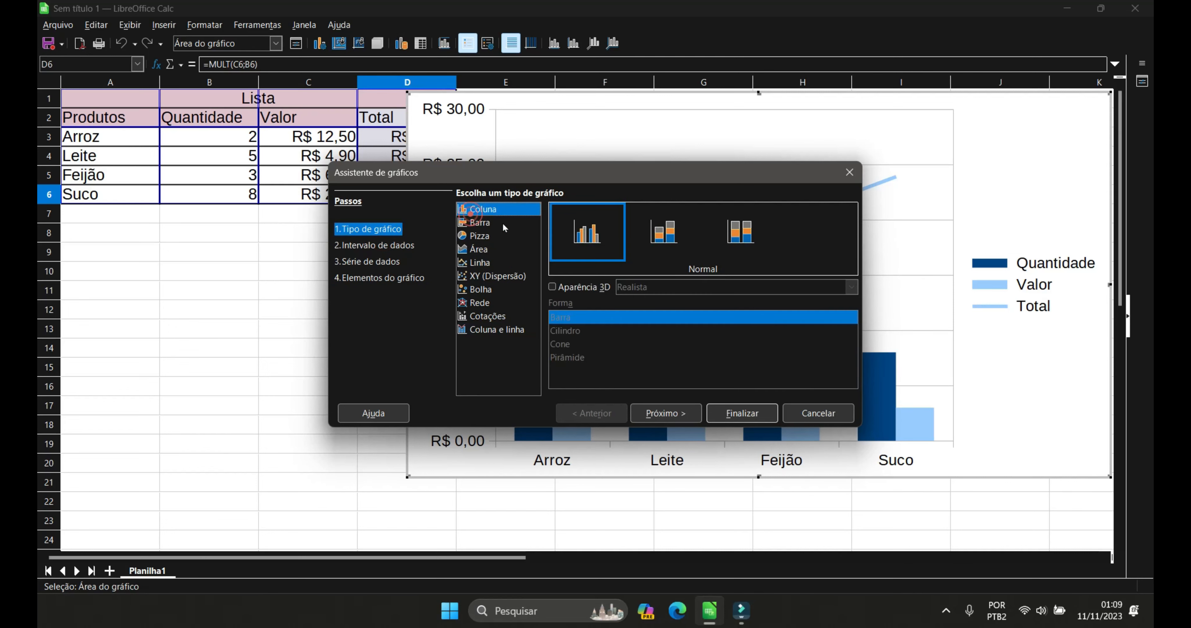
pyautogui.click(694, 413)
pyautogui.click(725, 410)
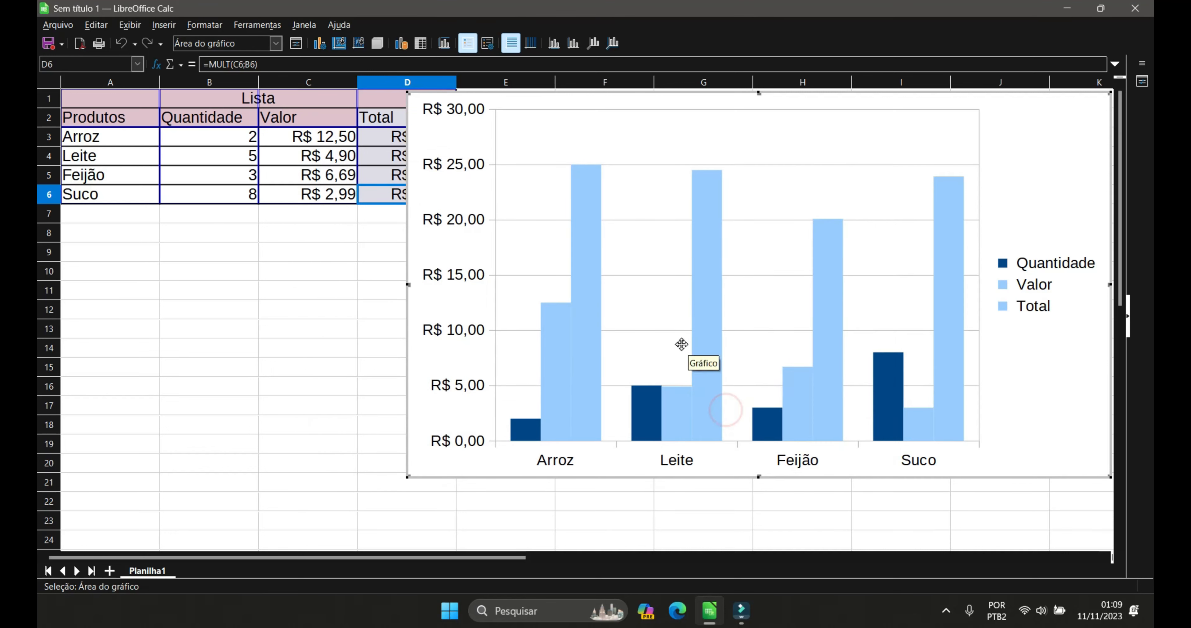